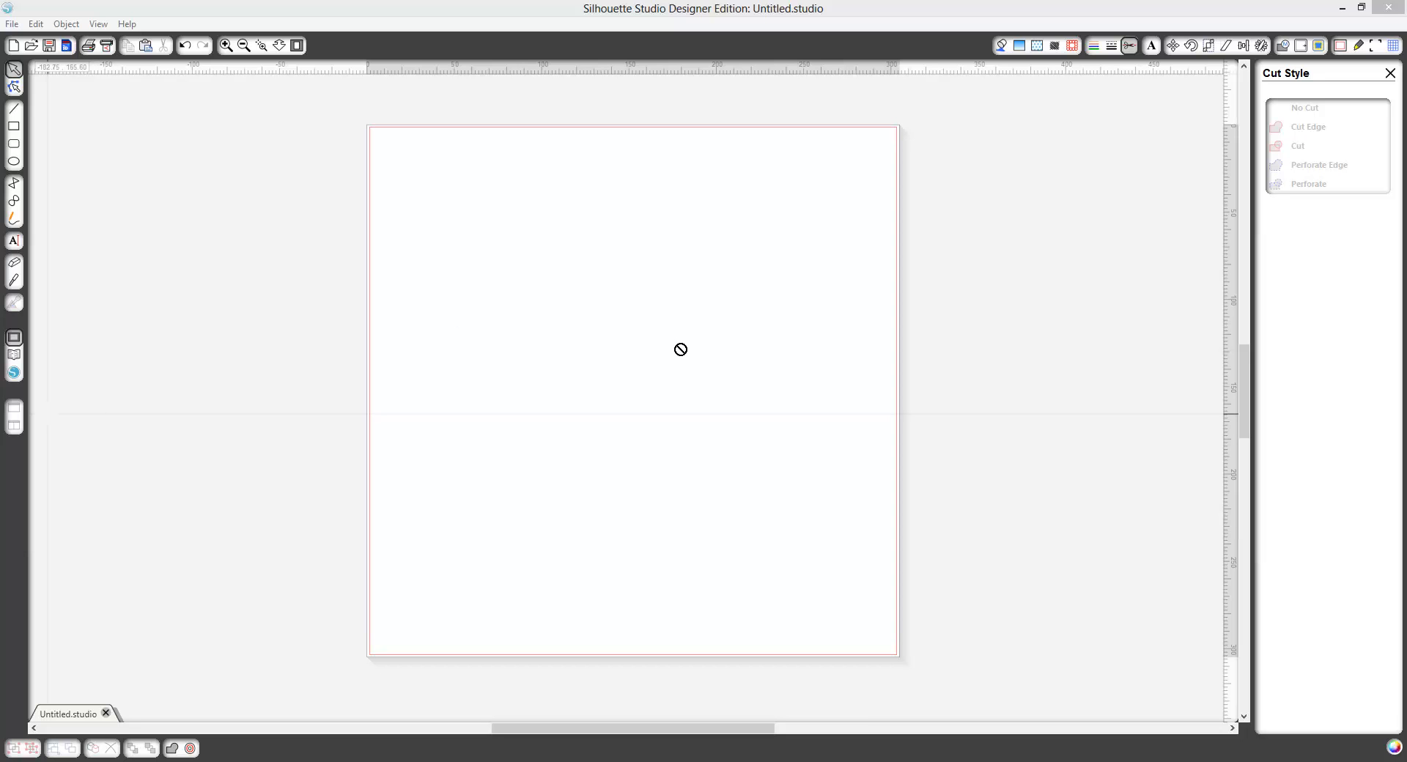
# Place the dotted chevron shield design on the page and ungroup it repeatedly until its individual pieces are separate.
pyautogui.moveTo(681, 350); pyautogui.dragTo(651, 592)
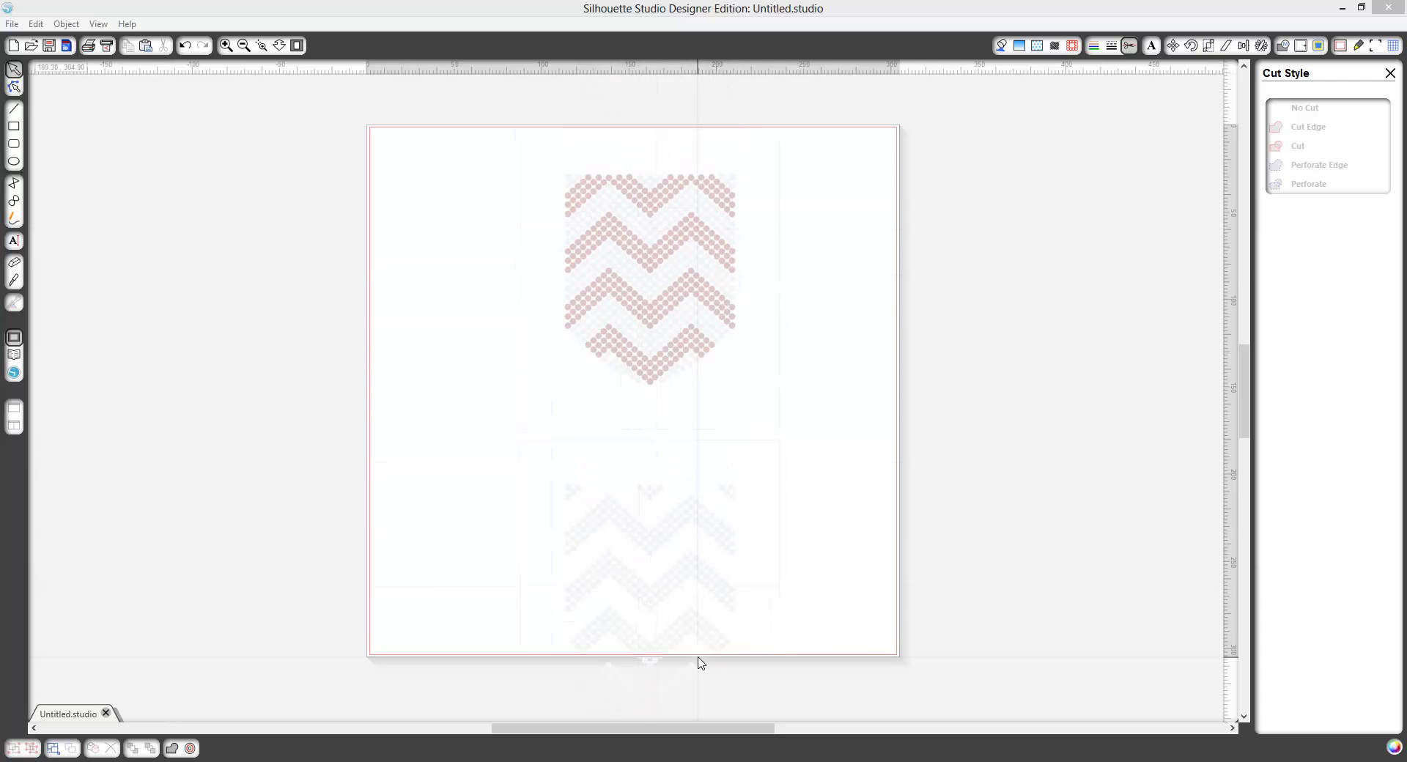
pyautogui.click(694, 334)
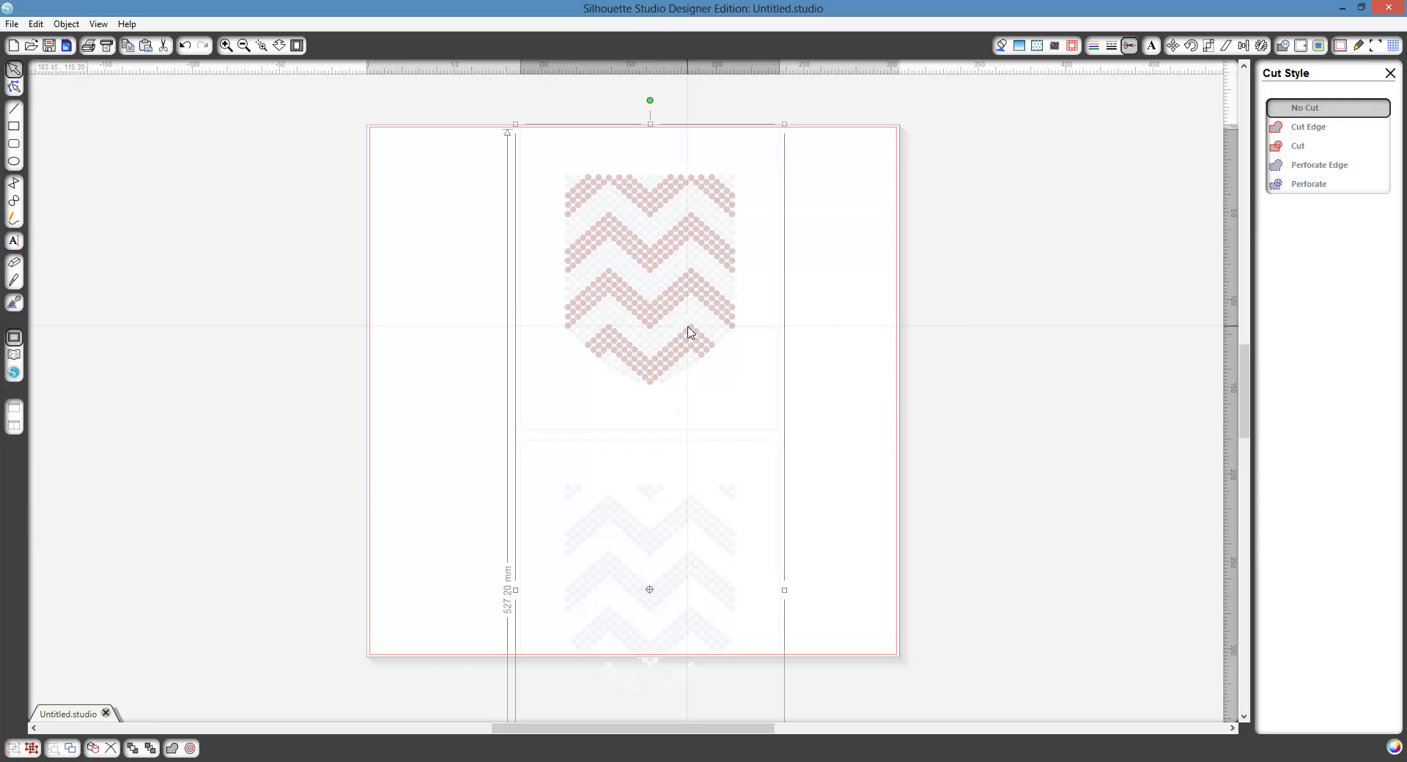
pyautogui.rightClick(689, 332)
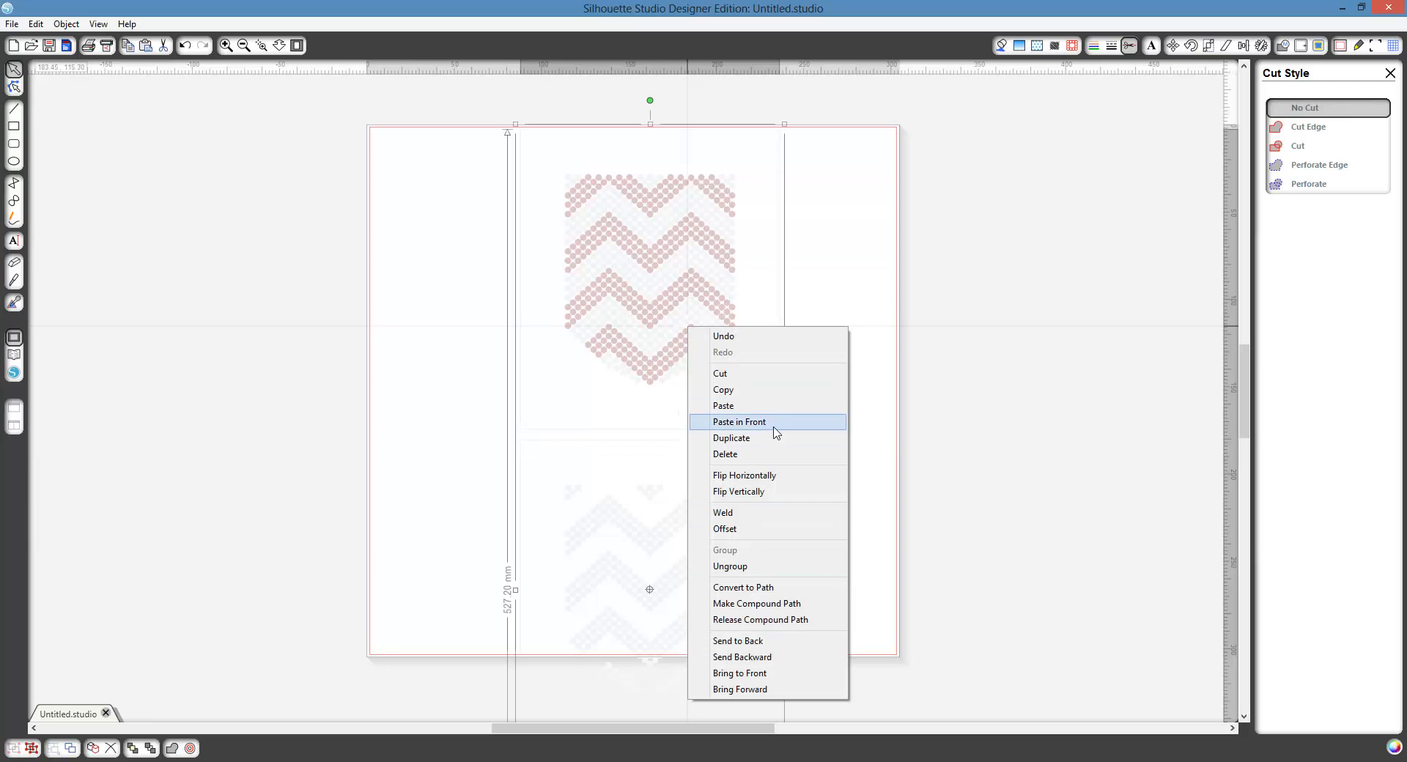
pyautogui.click(769, 568)
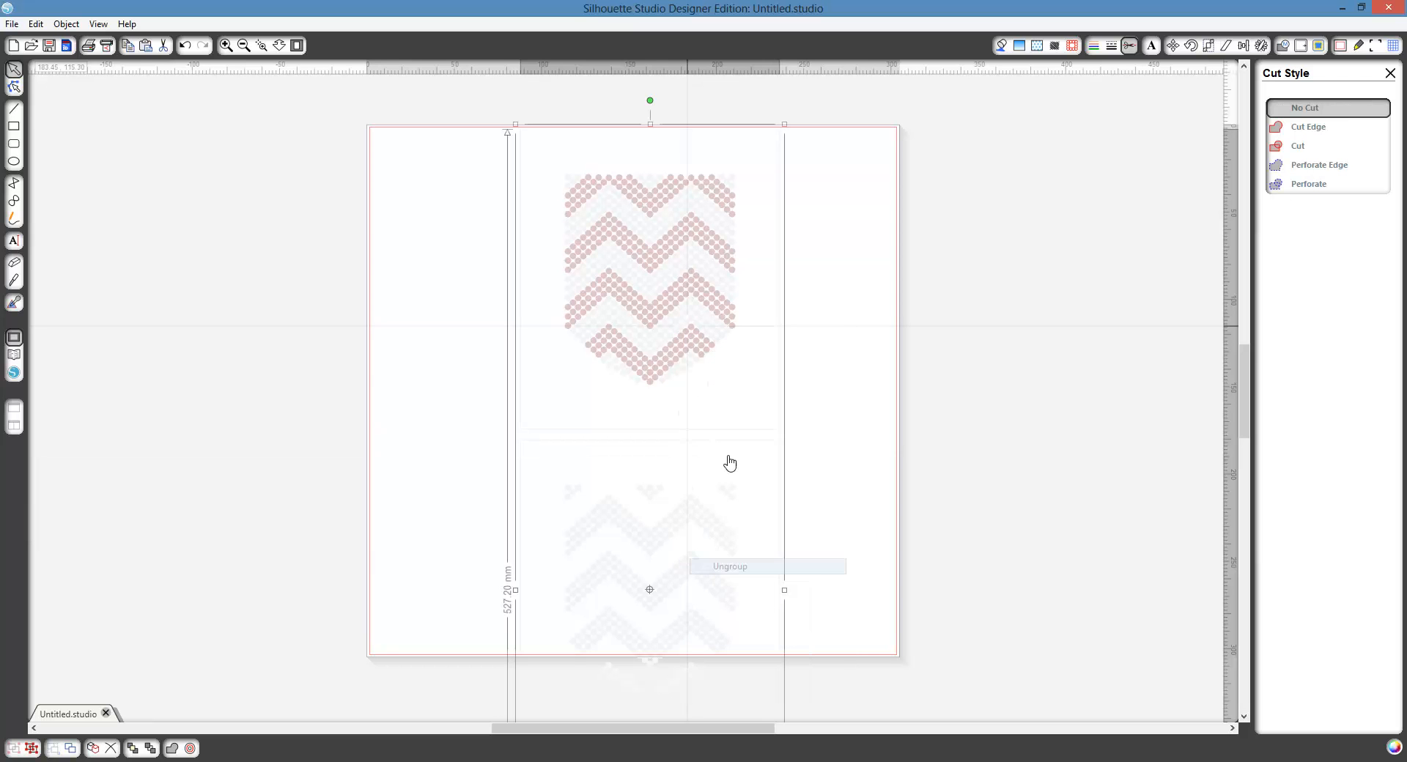
pyautogui.rightClick(694, 358)
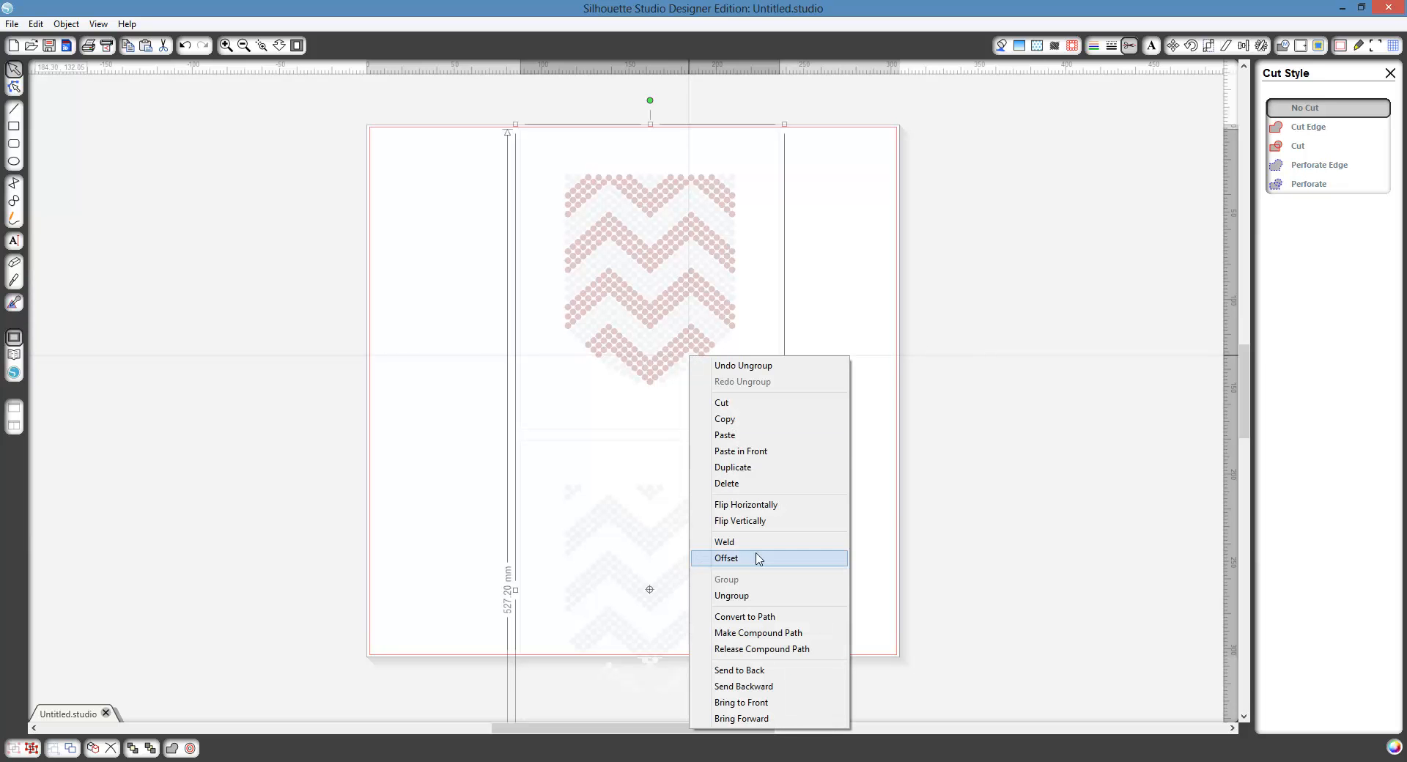
pyautogui.click(755, 595)
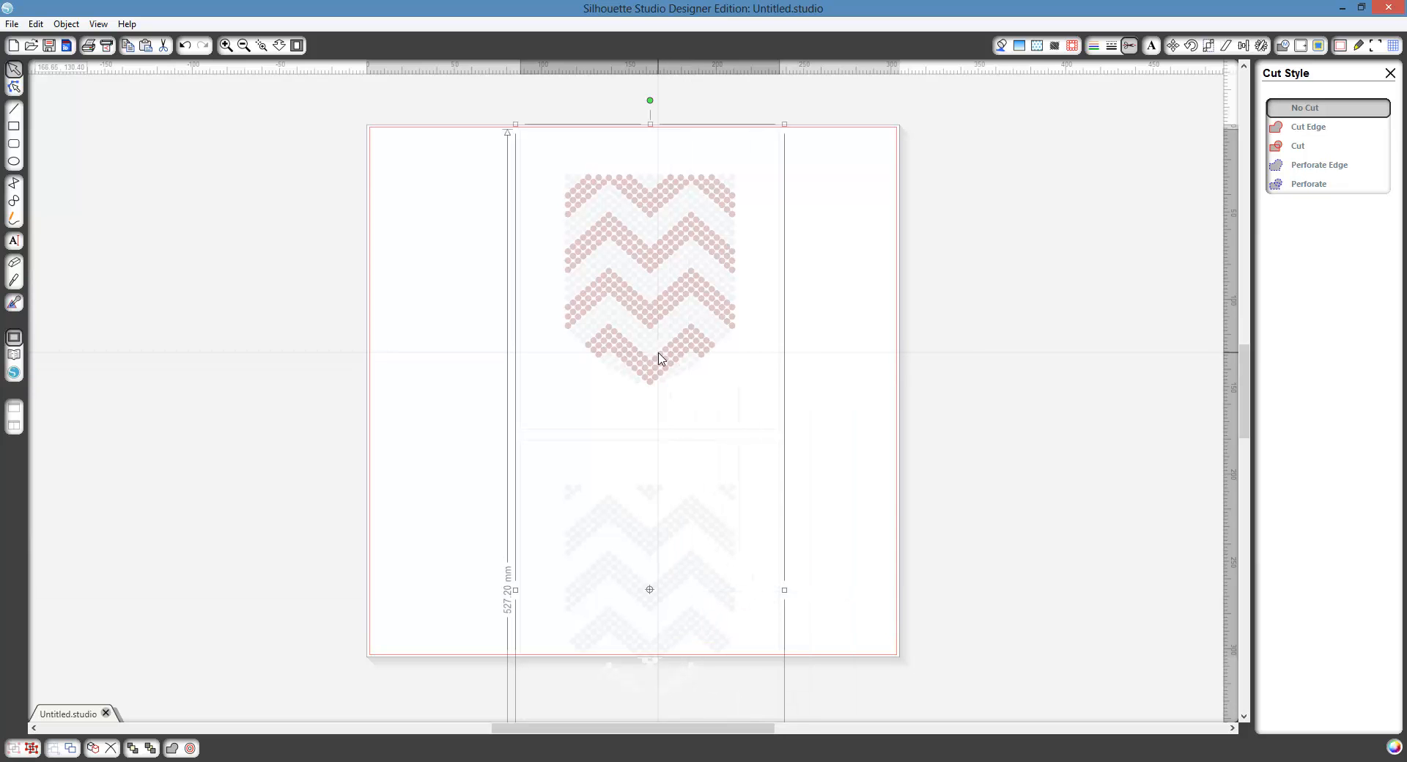
pyautogui.rightClick(660, 355)
pyautogui.click(730, 596)
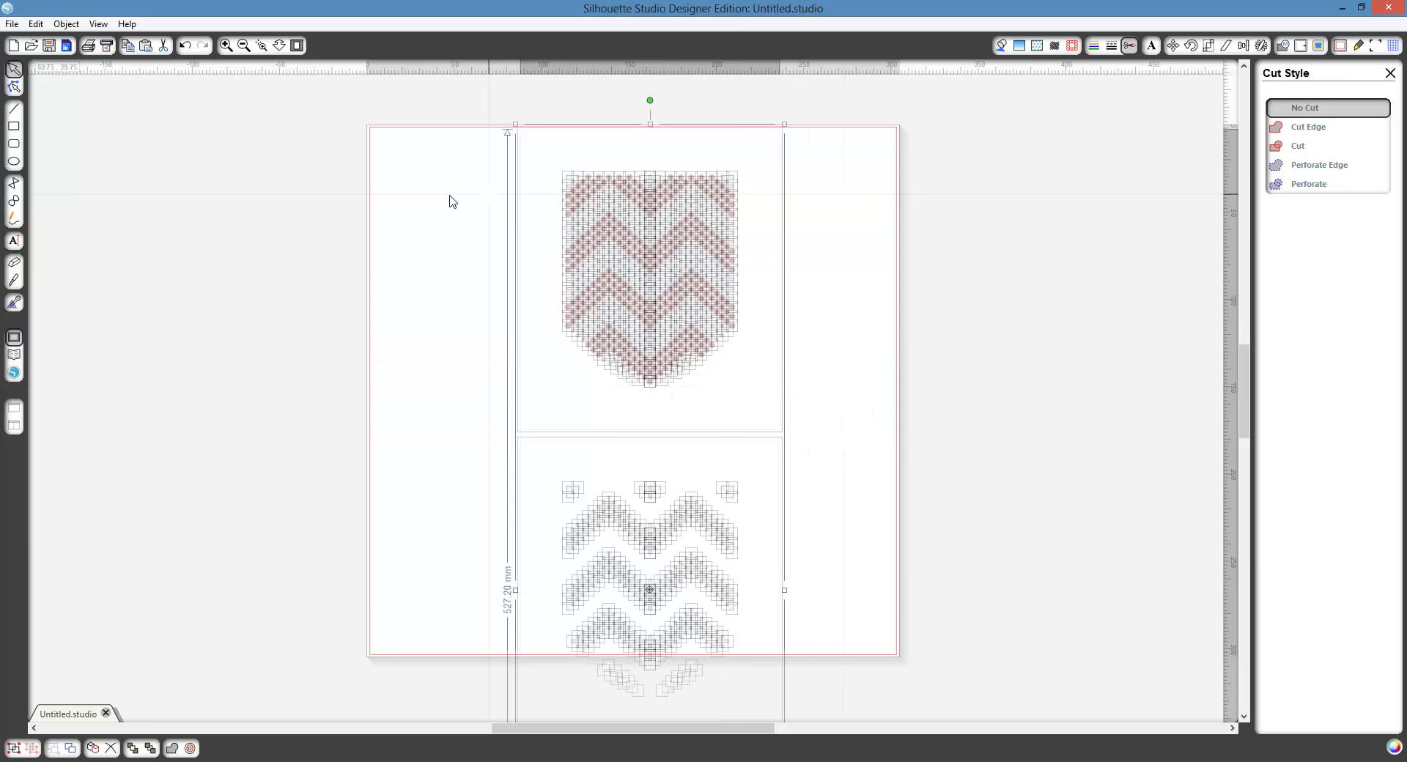
# Select only the complete two-colour shield template at the top of the design and delete it.
pyautogui.click(489, 109)
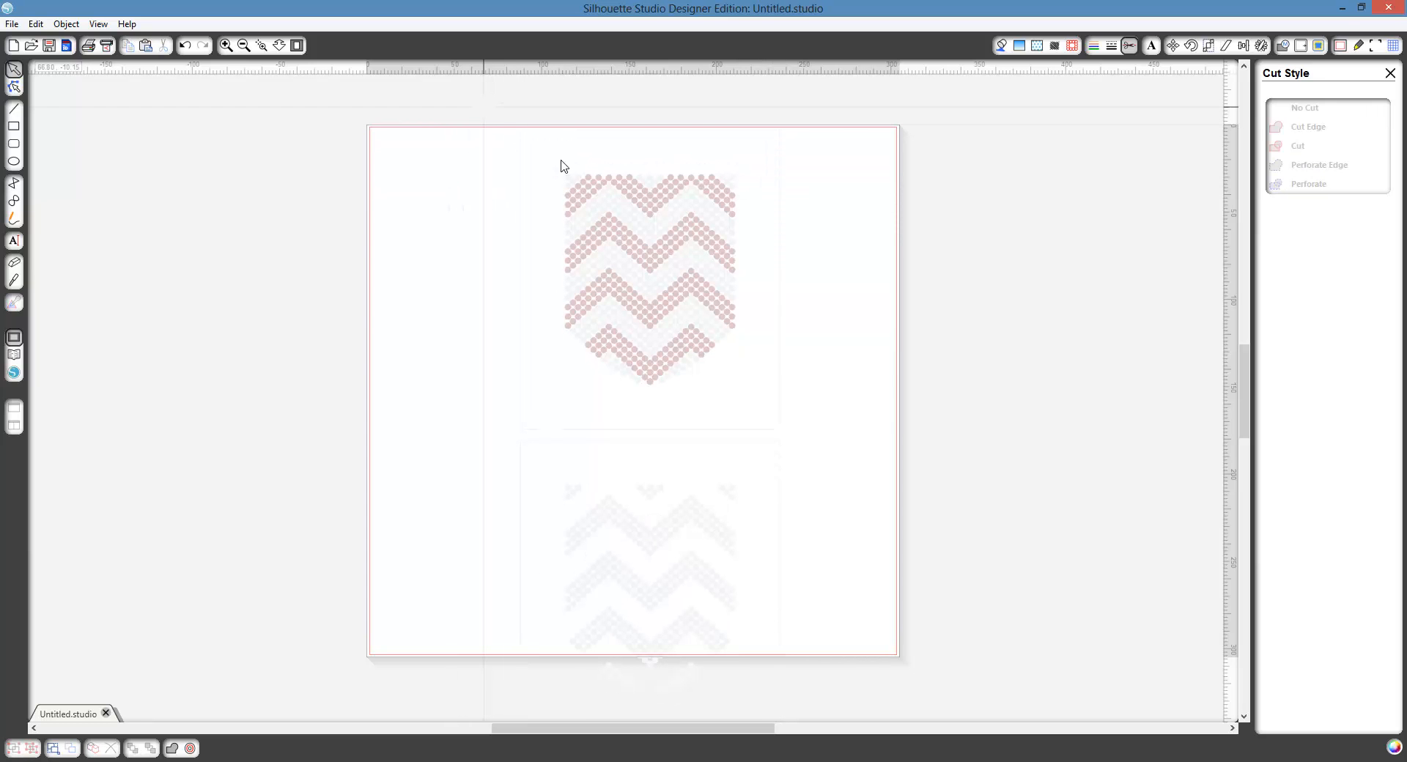
pyautogui.moveTo(725, 264); pyautogui.dragTo(796, 437)
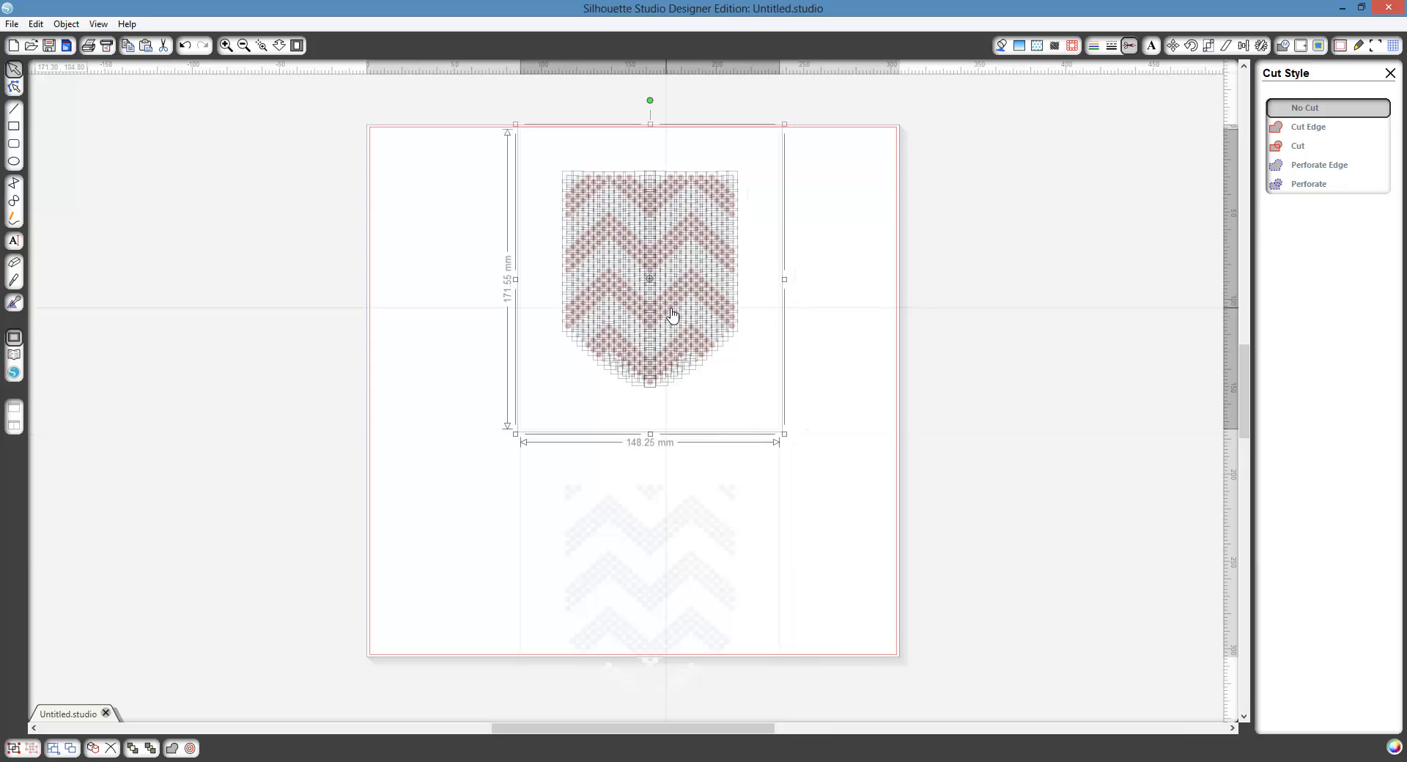
pyautogui.press('Delete')
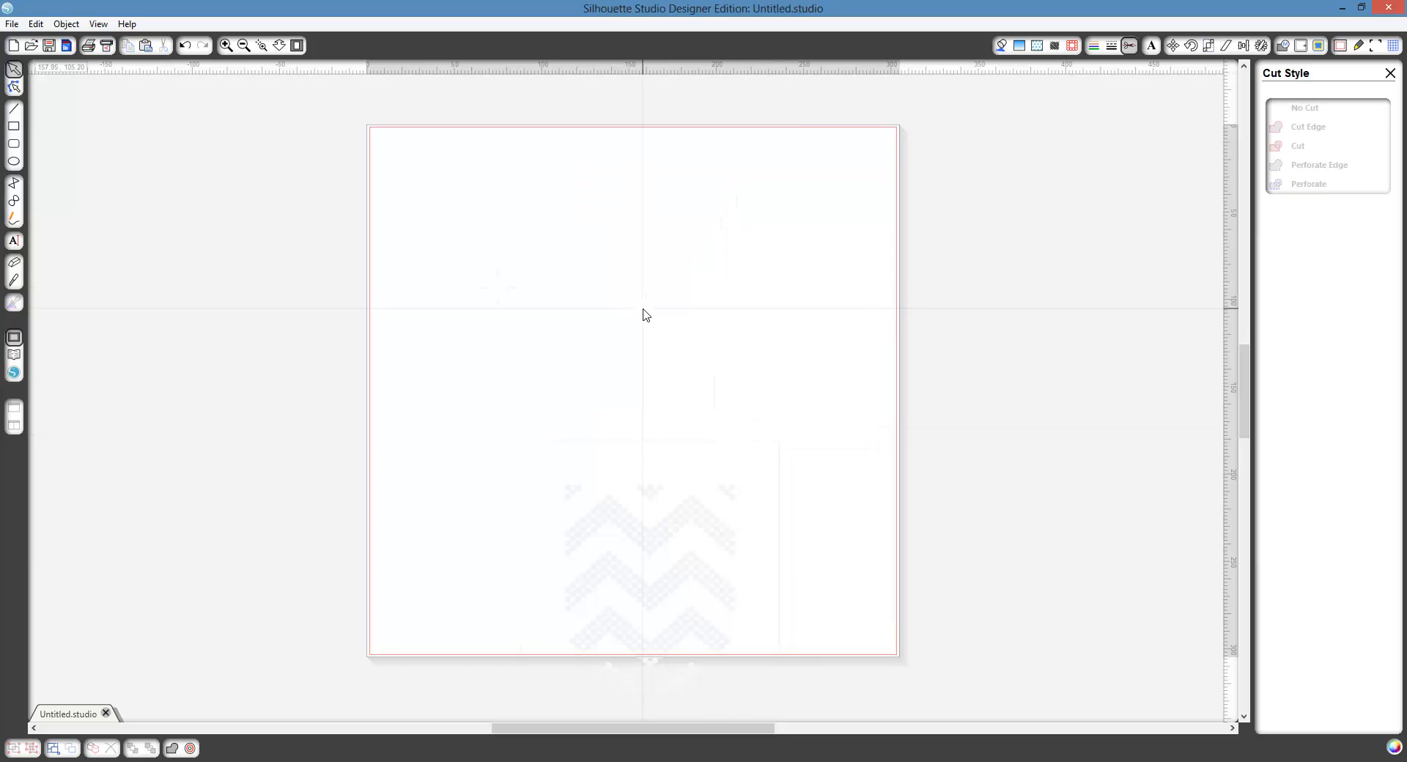
# Select the unfilled chevron template with three small dot clusters along its top and move it to the page's upper-left area.
pyautogui.scroll(-1, 604, 310)
pyautogui.scroll(-5, 604, 310)
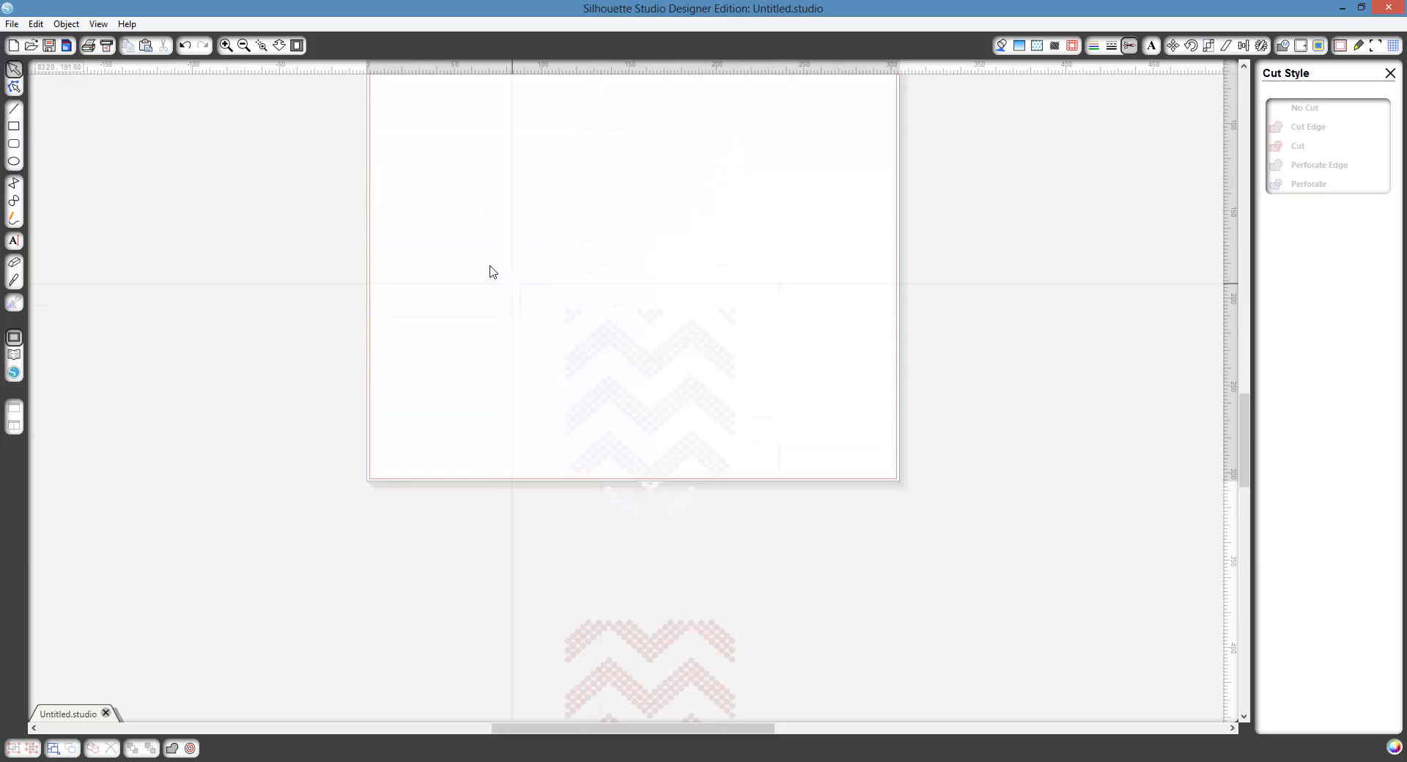
pyautogui.moveTo(476, 242); pyautogui.dragTo(771, 453)
pyautogui.moveTo(807, 516); pyautogui.dragTo(812, 551)
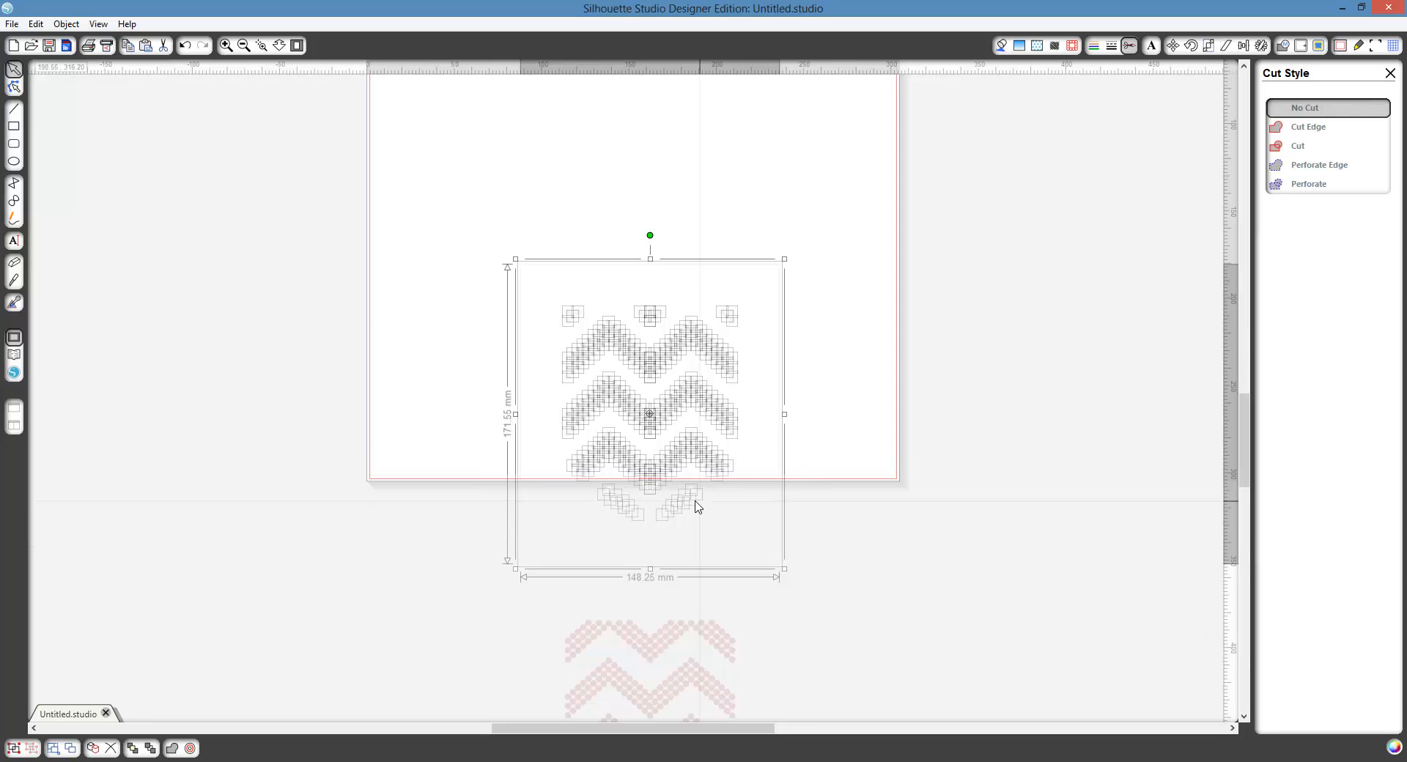
pyautogui.moveTo(697, 506); pyautogui.dragTo(655, 324)
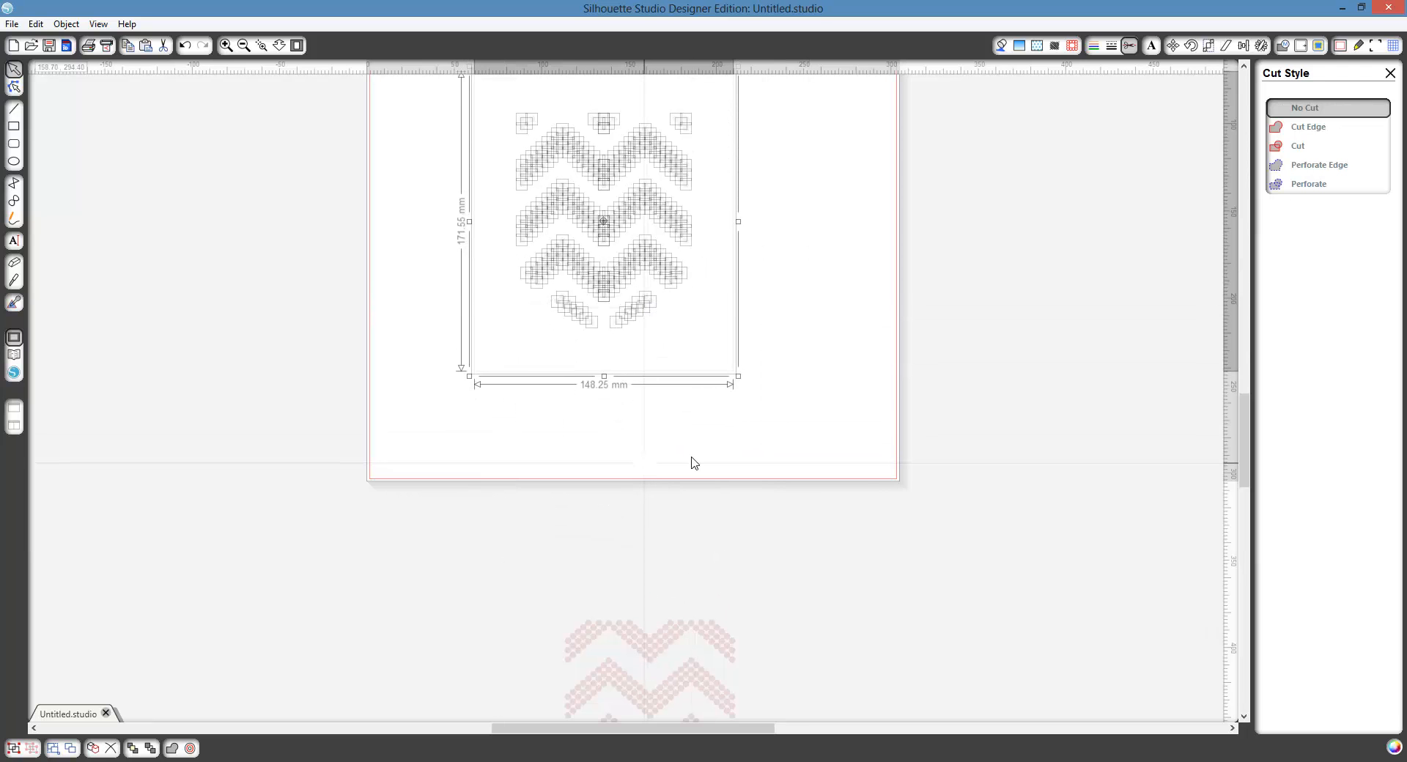
pyautogui.scroll(1, 714, 392)
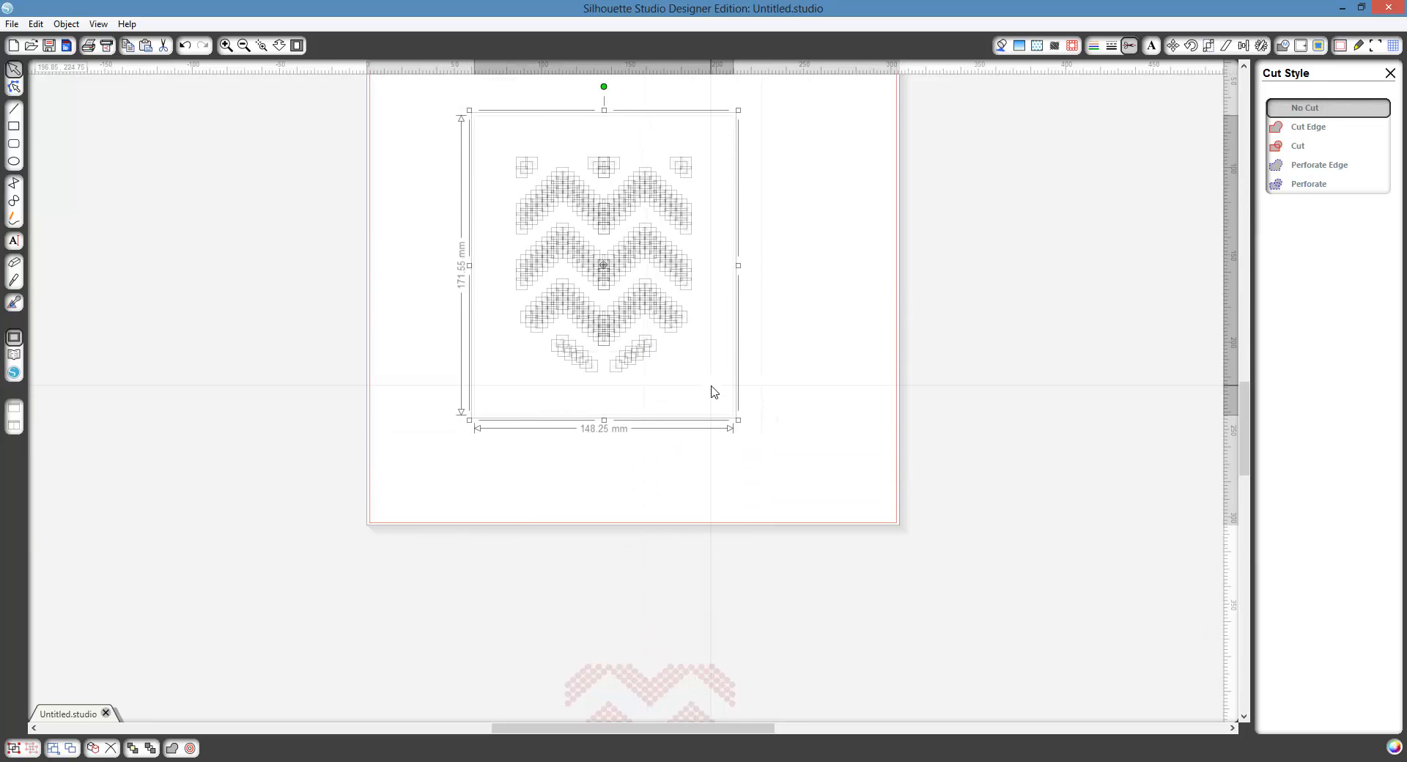
pyautogui.scroll(3, 715, 392)
pyautogui.scroll(1, 655, 343)
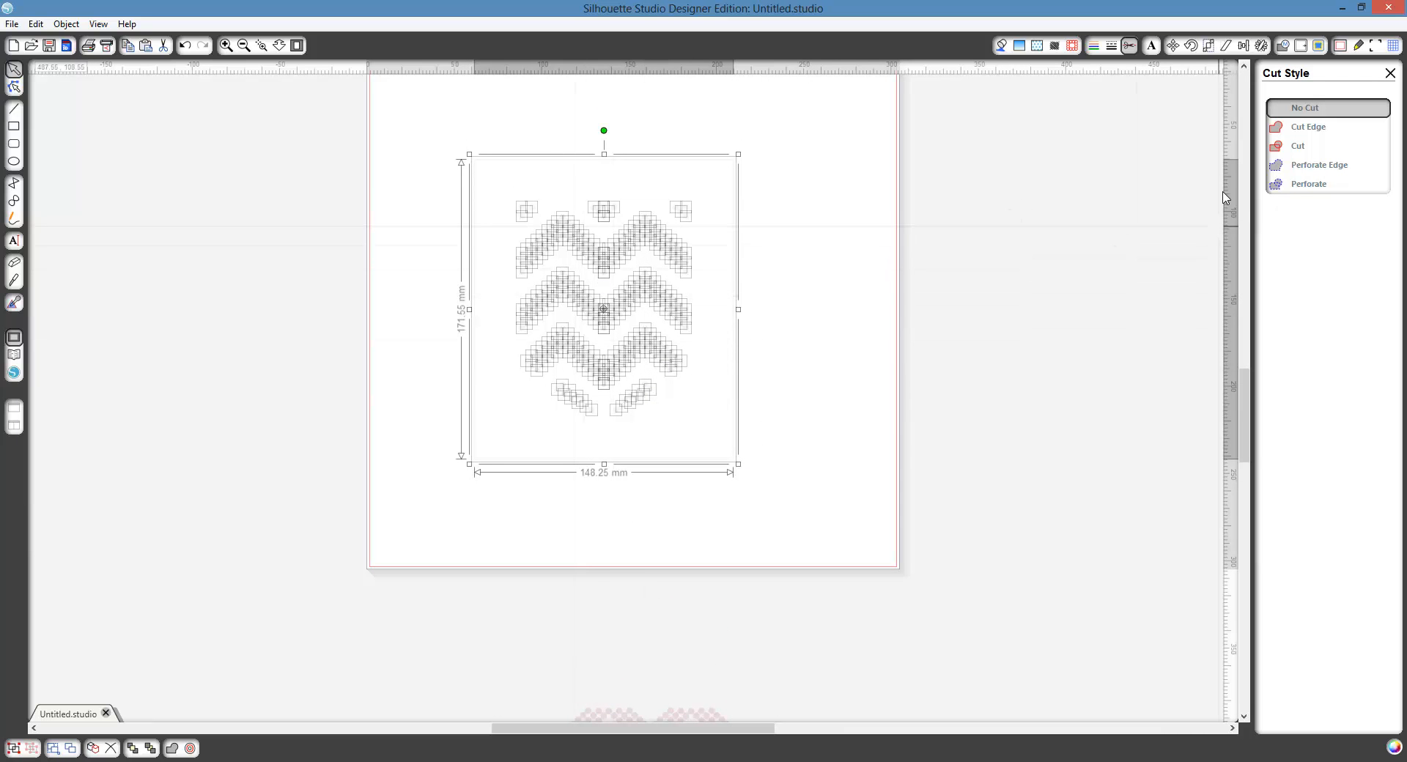
pyautogui.click(1244, 337)
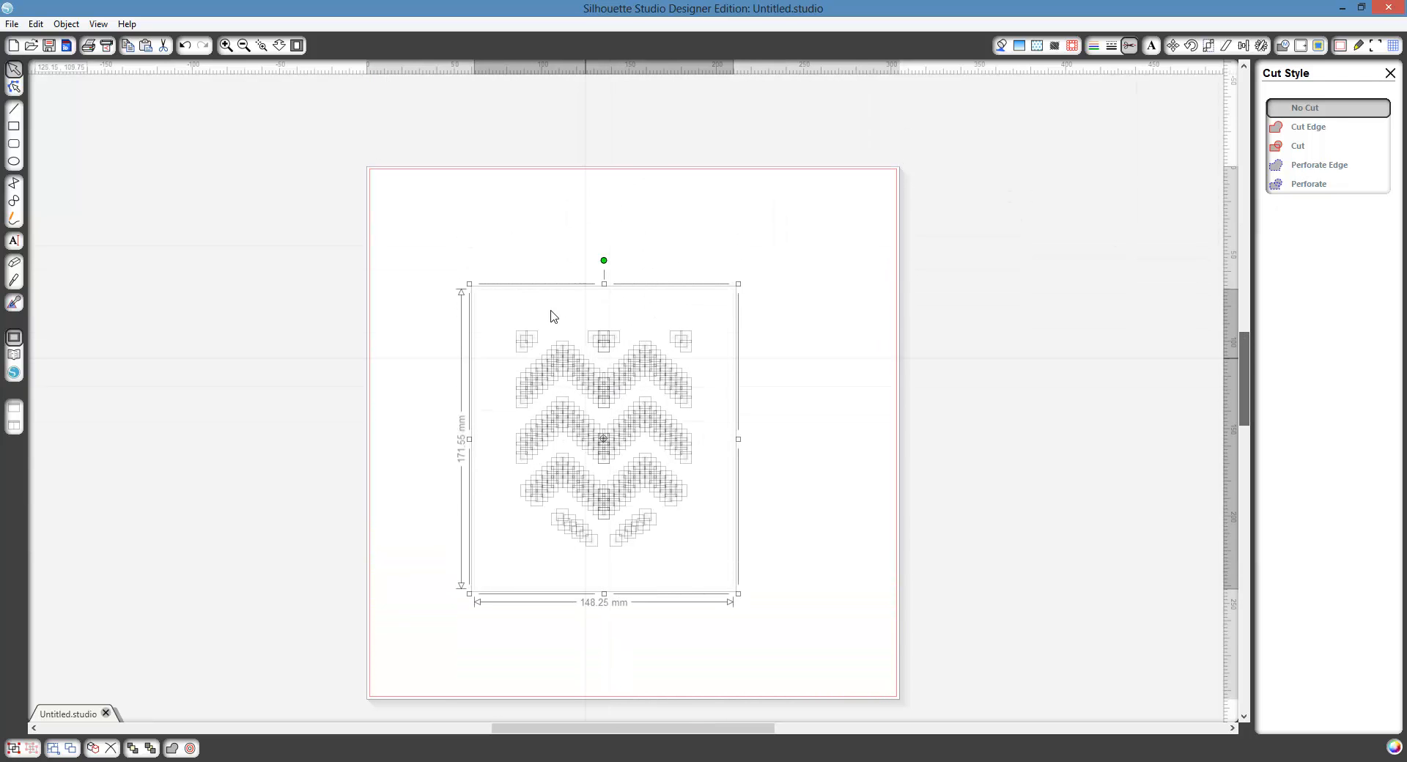
pyautogui.moveTo(614, 389); pyautogui.dragTo(535, 287)
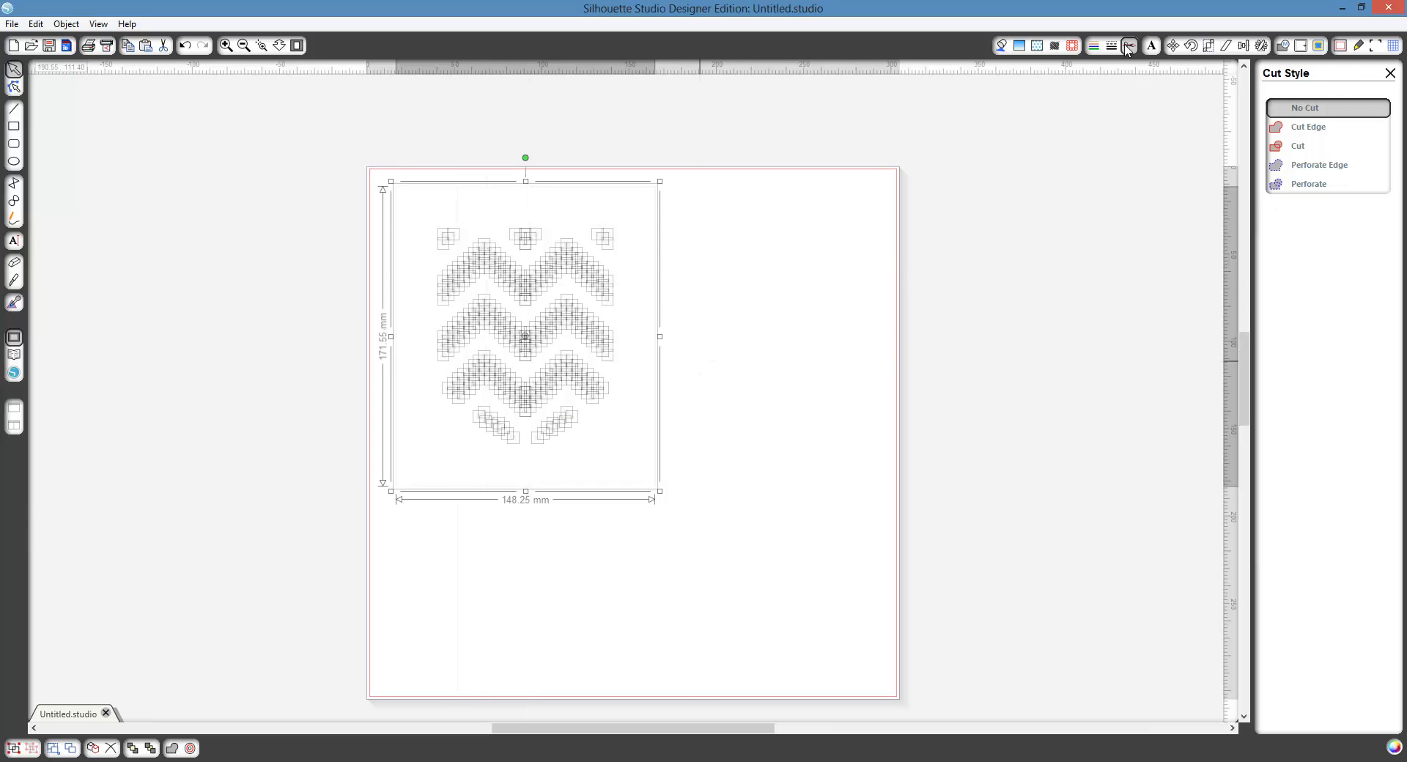
# Set the cut style of the selected chevron template to Cut.
pyautogui.click(1151, 46)
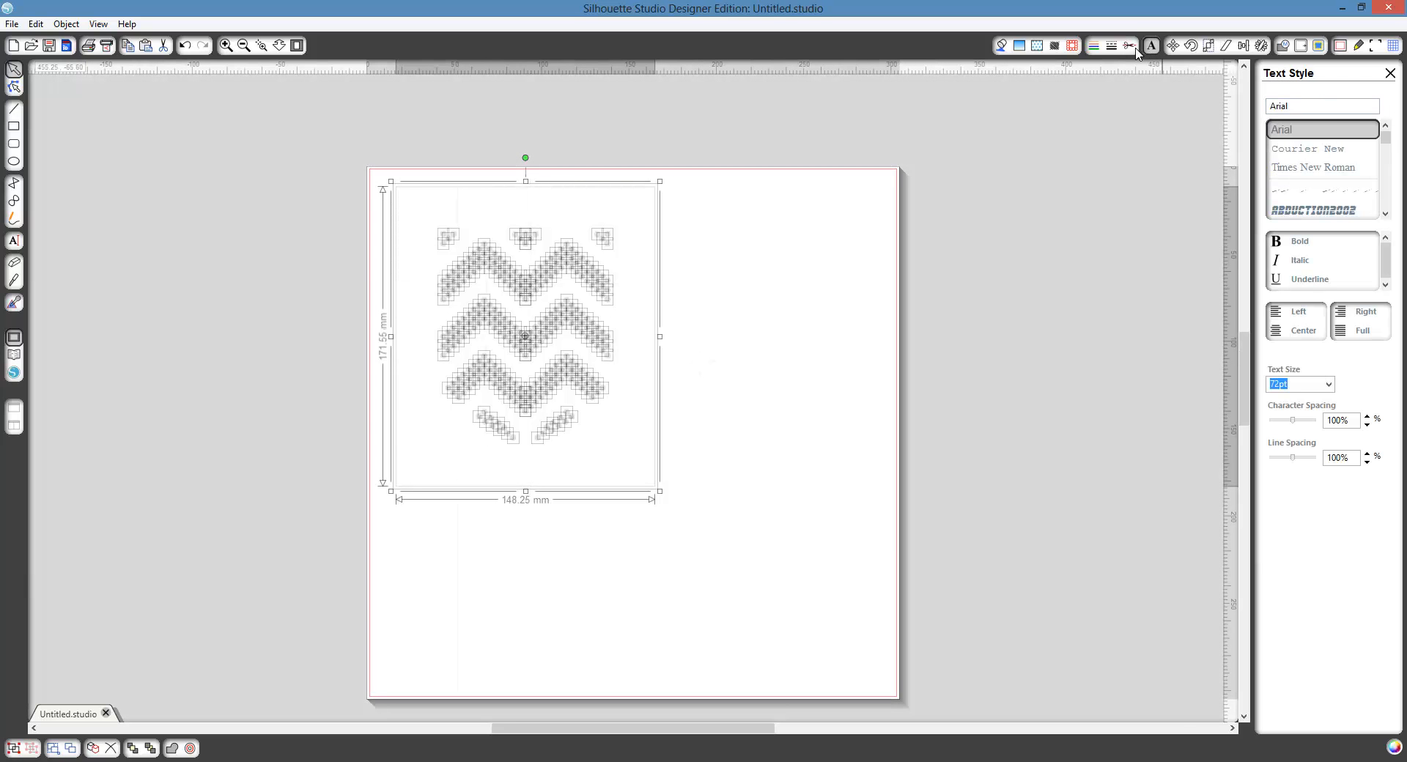
pyautogui.click(1132, 47)
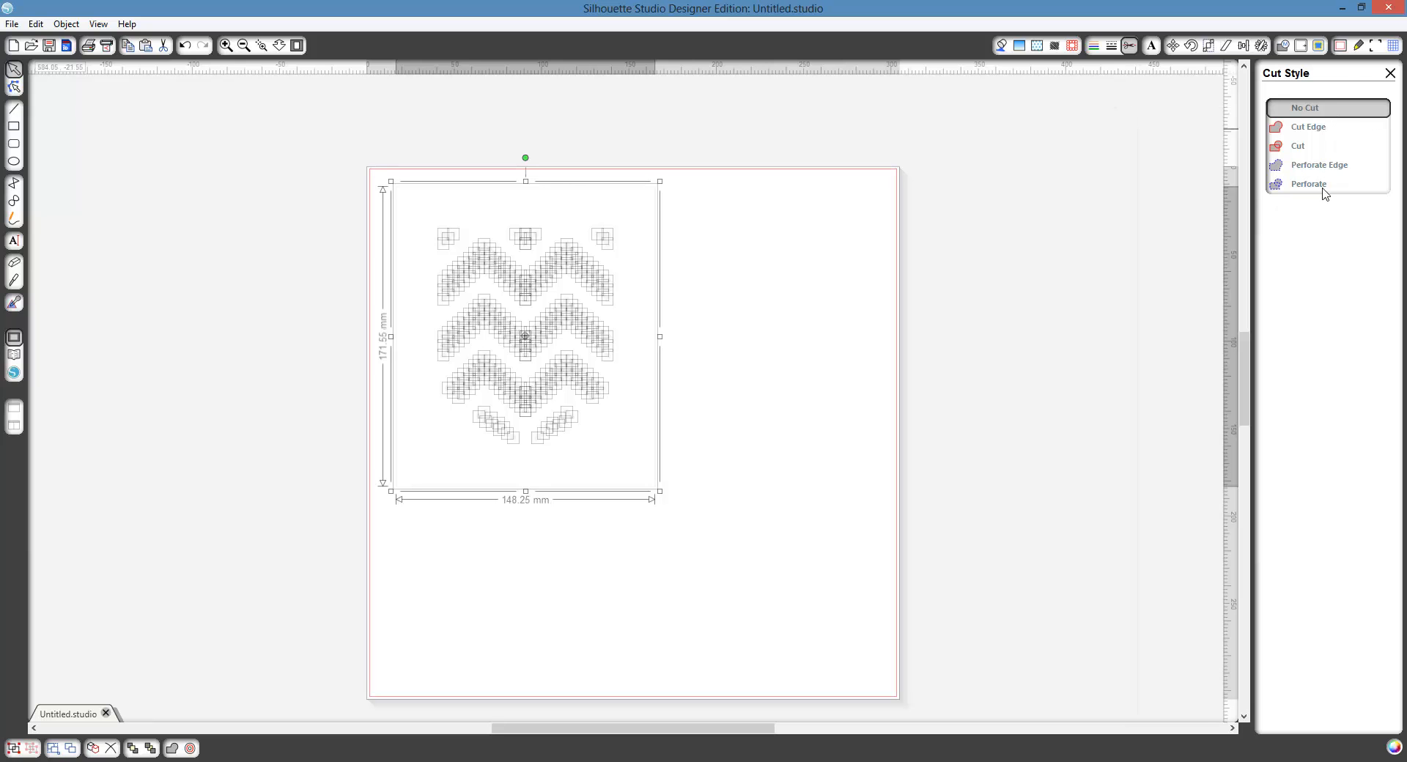
pyautogui.click(1294, 148)
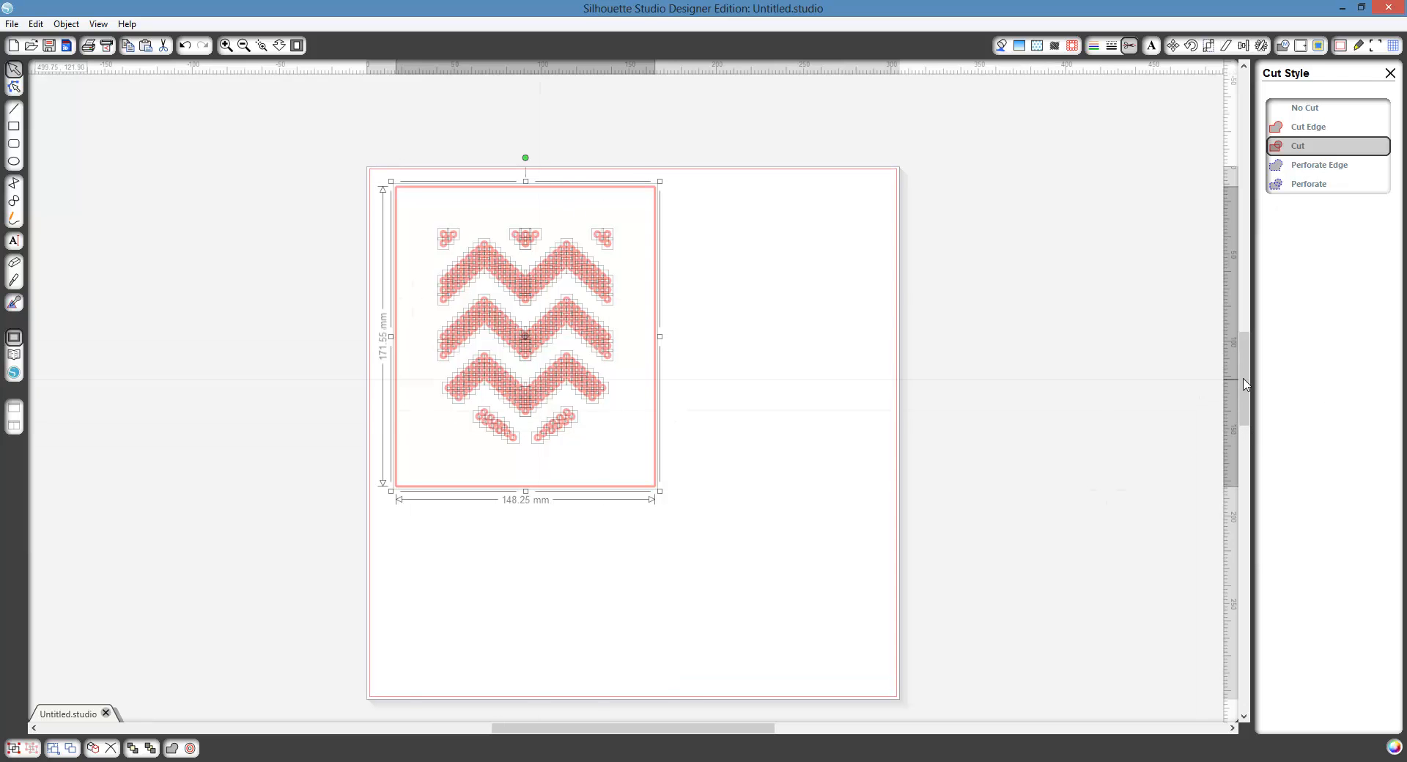
# Park the chevron template with the small top clusters in the empty area left of the page.
pyautogui.moveTo(1245, 381); pyautogui.dragTo(1246, 536)
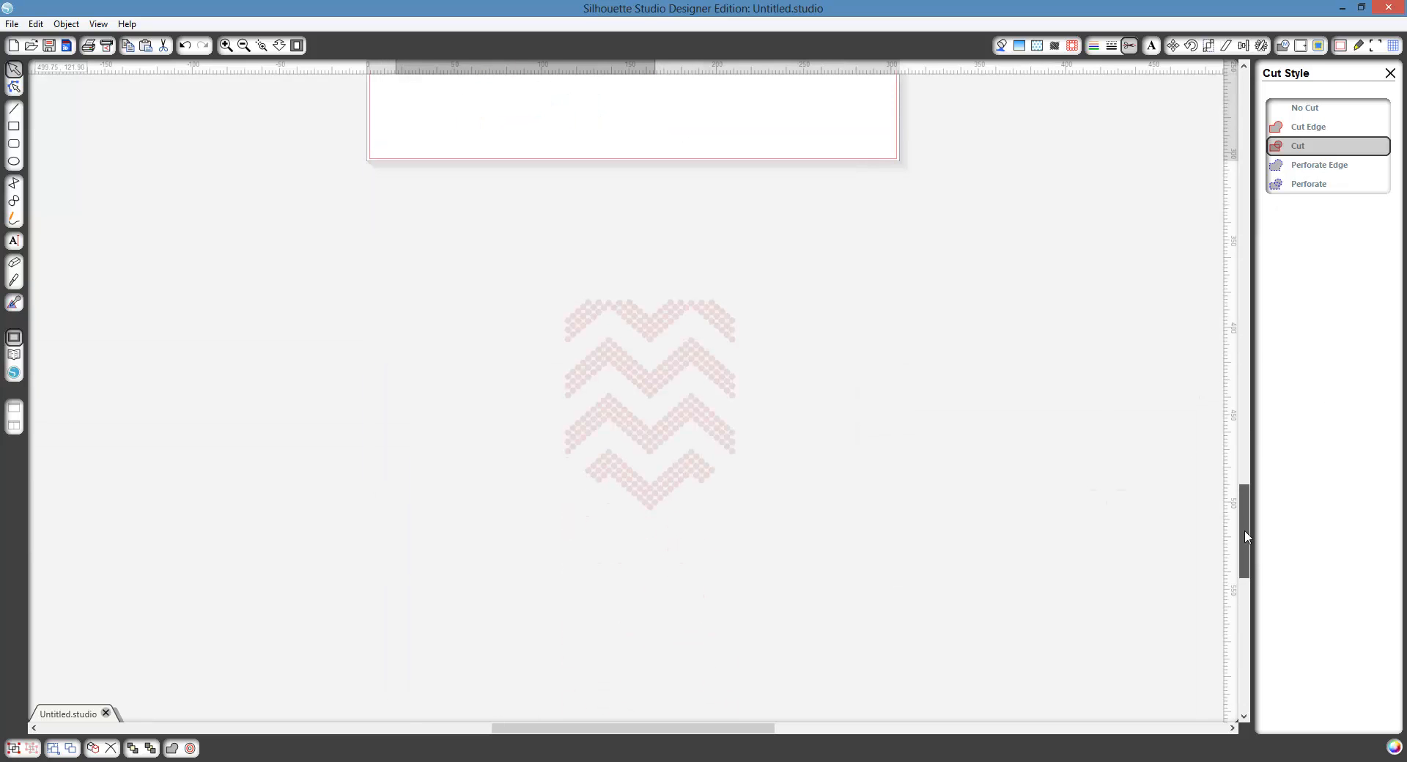
pyautogui.scroll(1, 1185, 414)
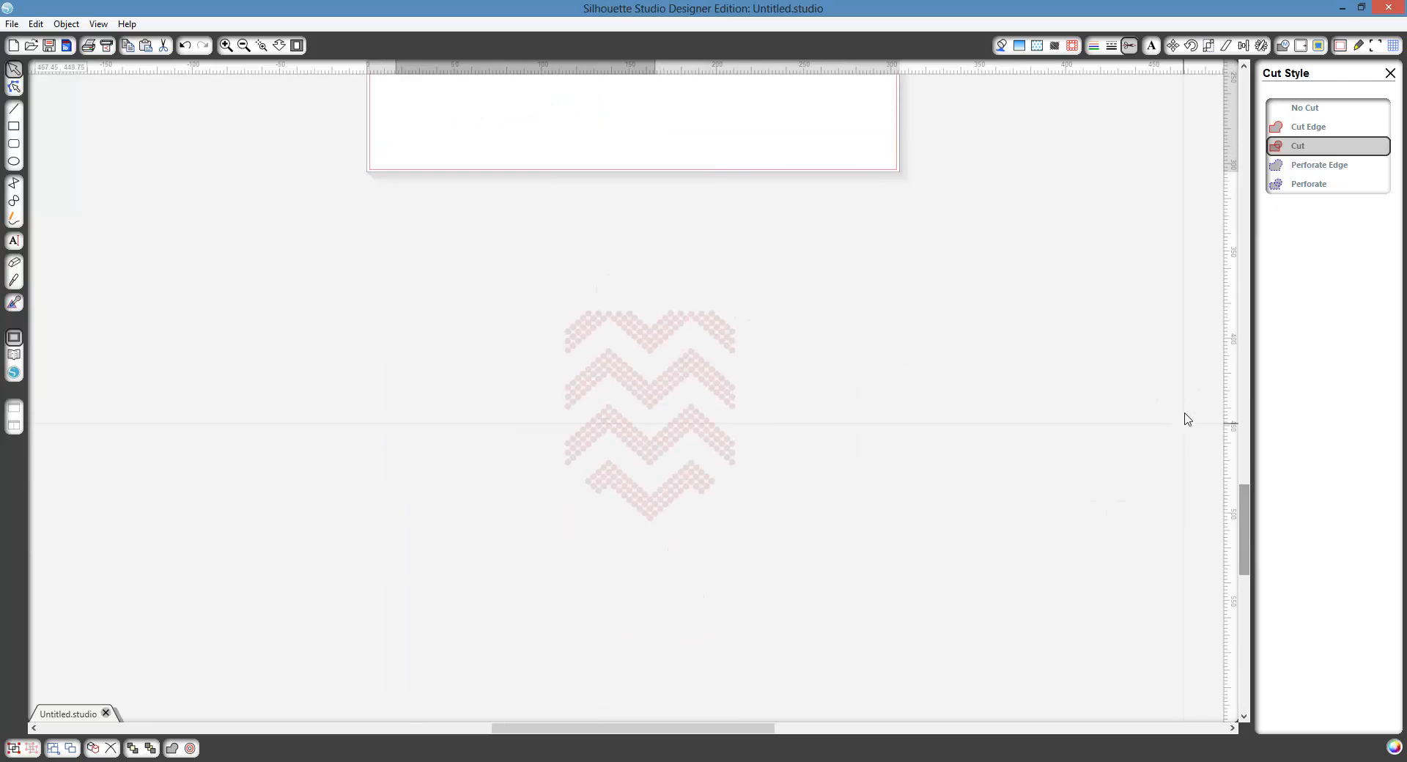
pyautogui.scroll(4, 1187, 418)
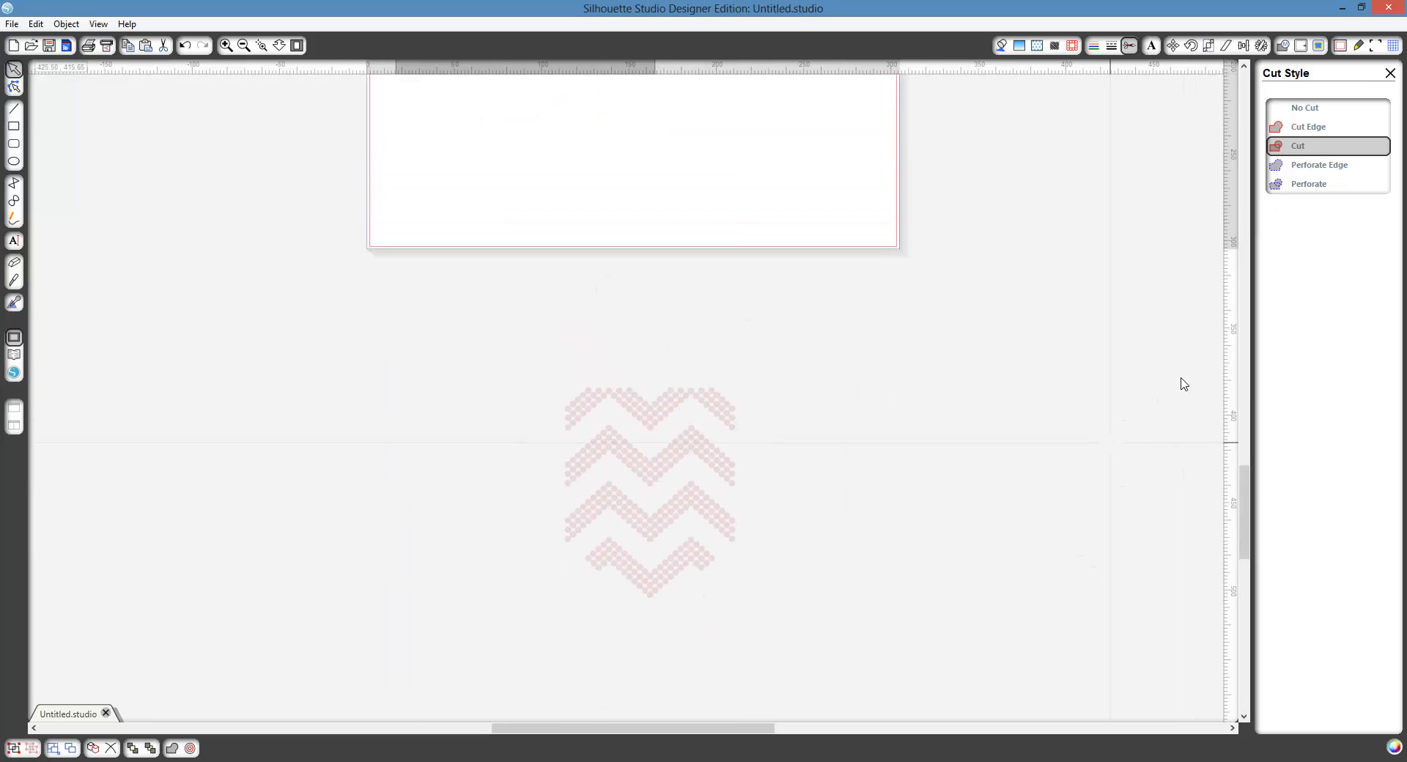
pyautogui.click(1246, 88)
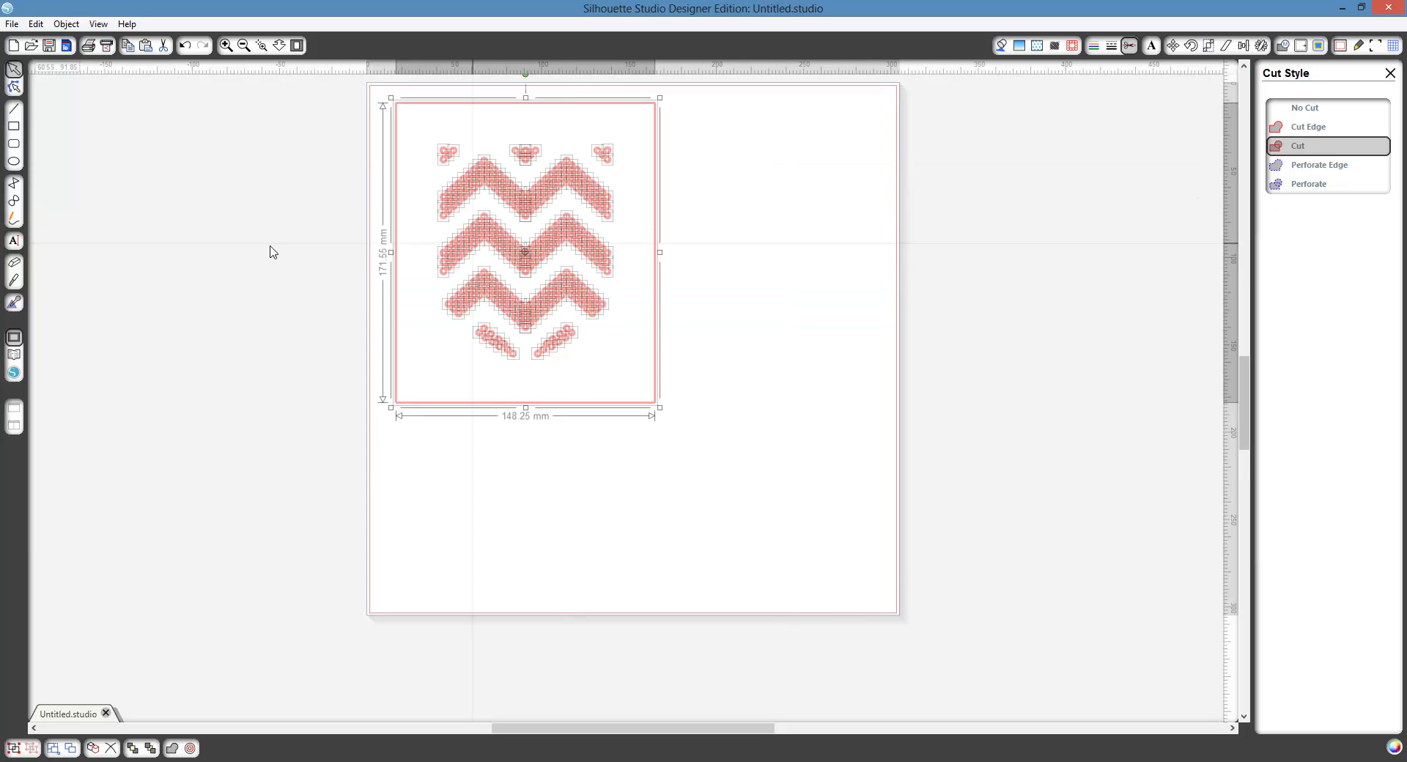
pyautogui.moveTo(572, 229); pyautogui.dragTo(215, 246)
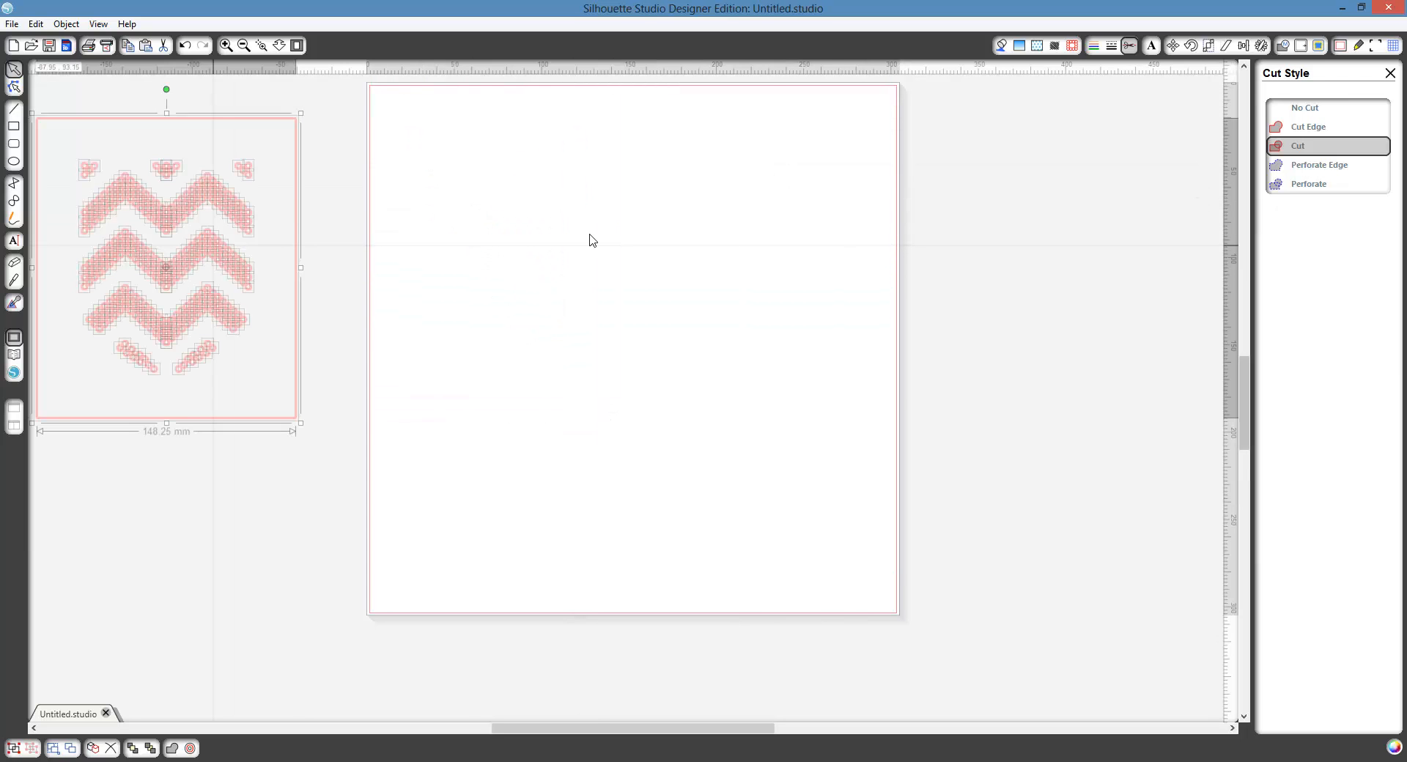
# Move the four-row chevron template from below onto the page's upper-left area and set its cut style to Cut.
pyautogui.moveTo(1246, 393); pyautogui.dragTo(1240, 536)
pyautogui.moveTo(400, 143); pyautogui.dragTo(876, 566)
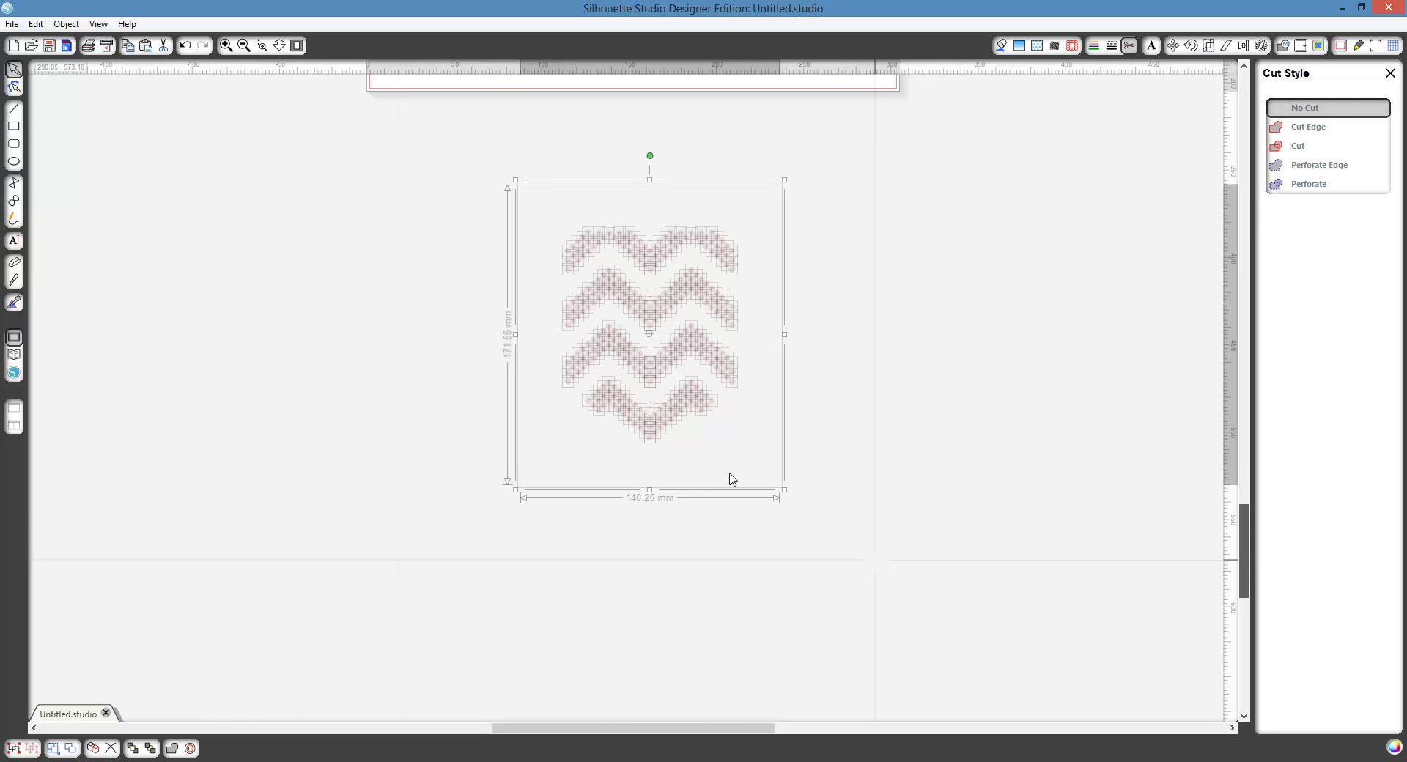
pyautogui.moveTo(1243, 507); pyautogui.dragTo(1242, 439)
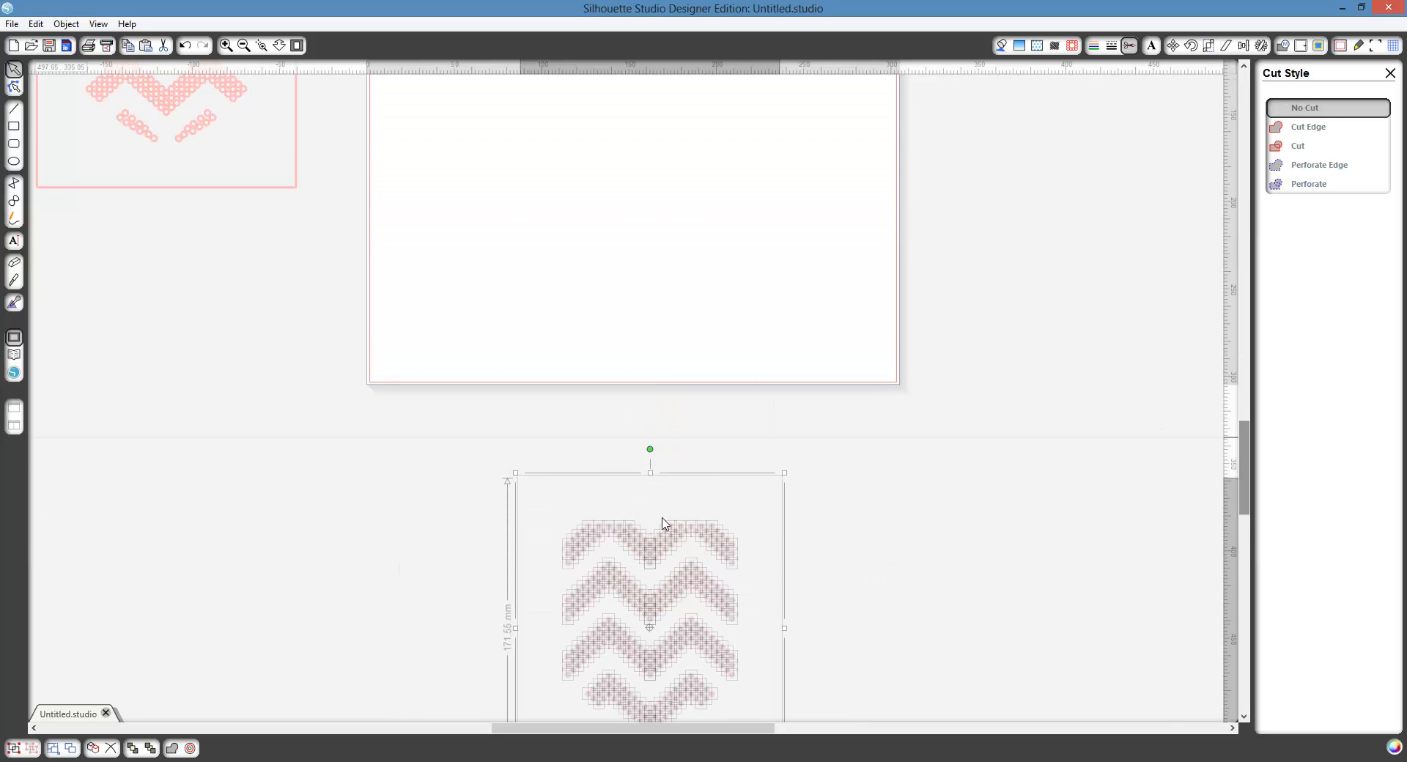
pyautogui.moveTo(657, 552); pyautogui.dragTo(549, 129)
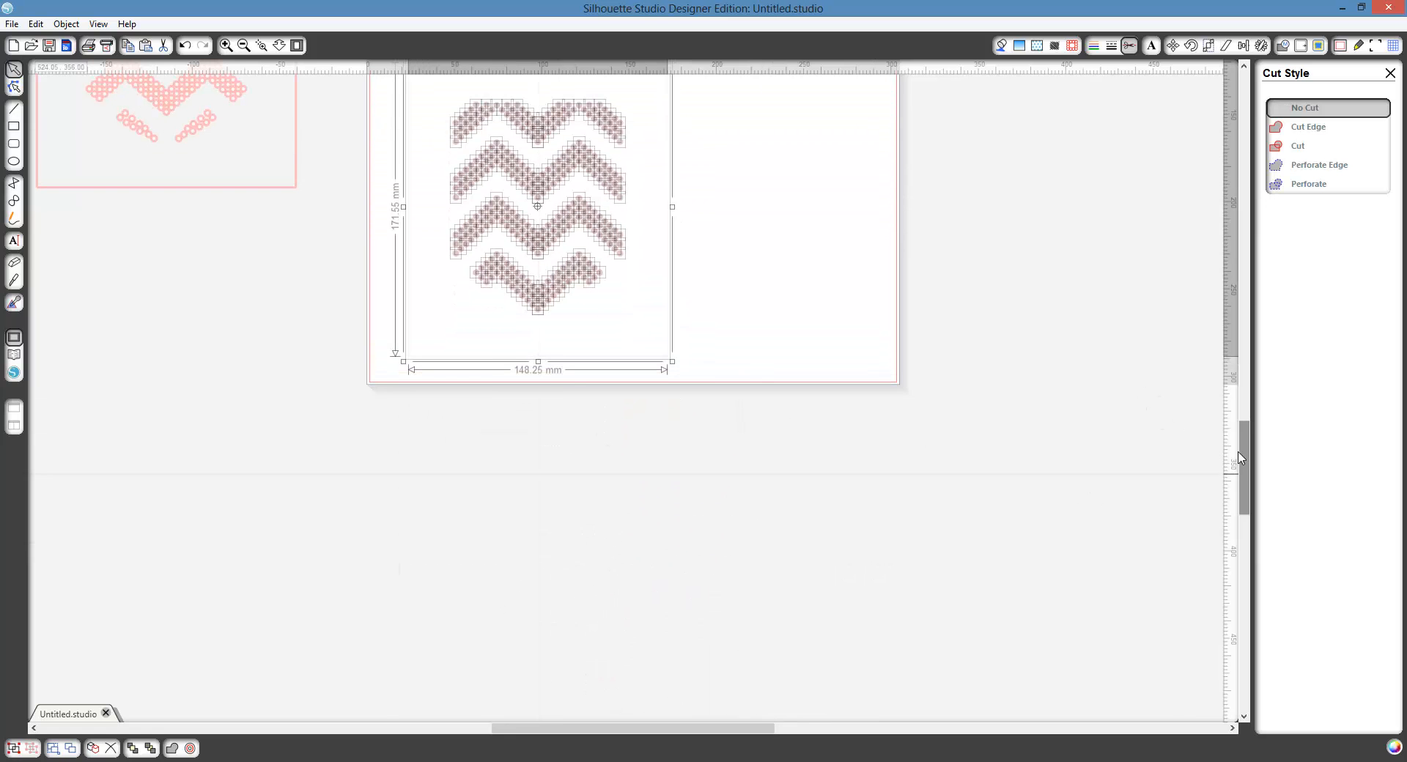
pyautogui.moveTo(1241, 453); pyautogui.dragTo(1239, 330)
pyautogui.moveTo(575, 563); pyautogui.dragTo(566, 379)
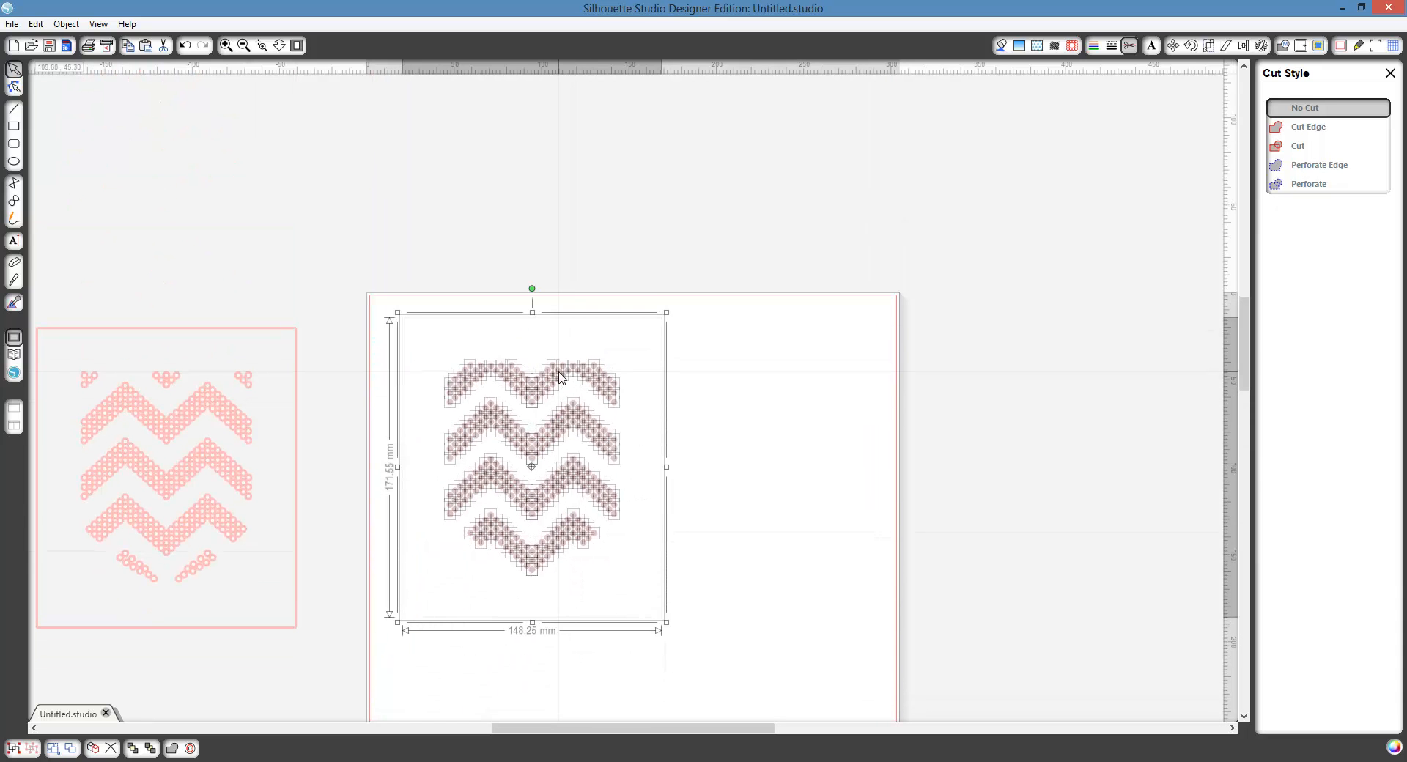
pyautogui.click(1299, 146)
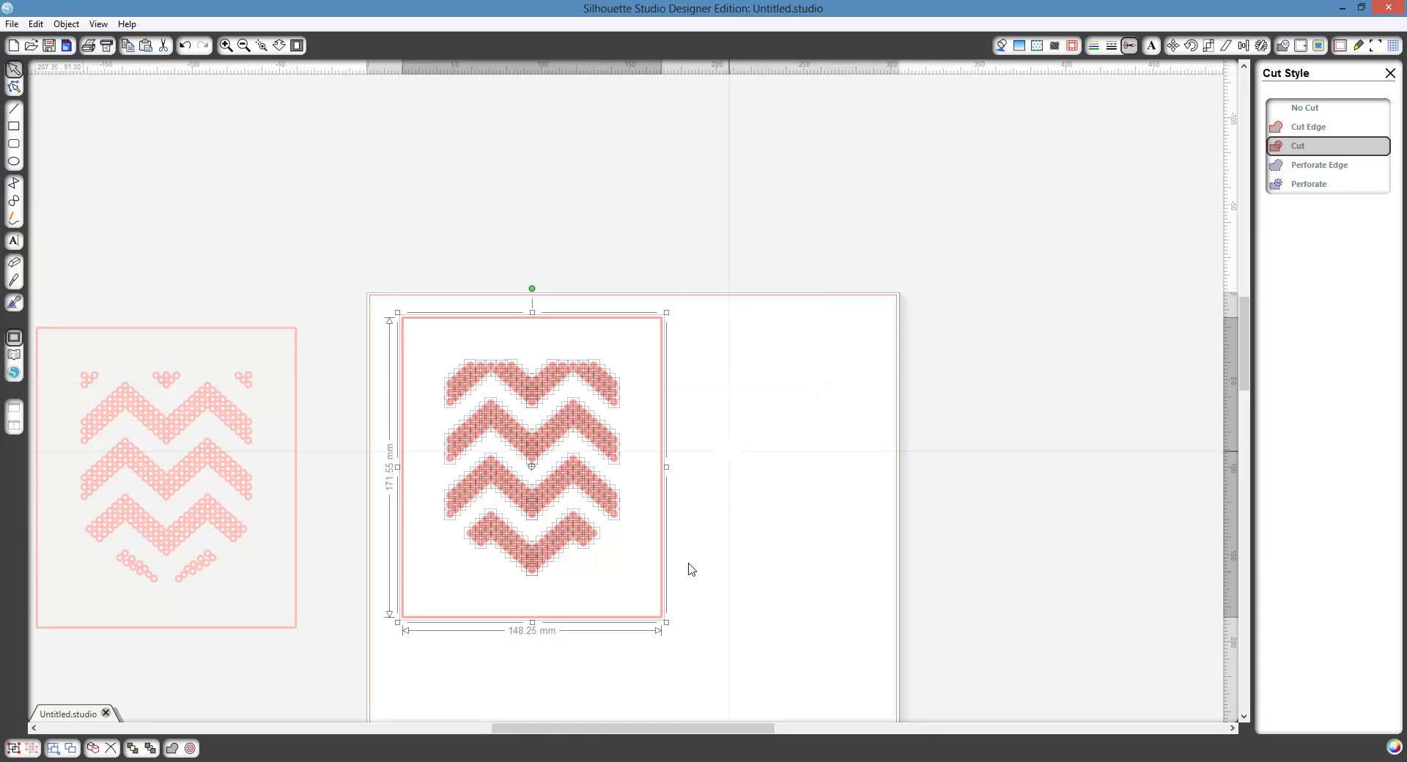
pyautogui.click(719, 616)
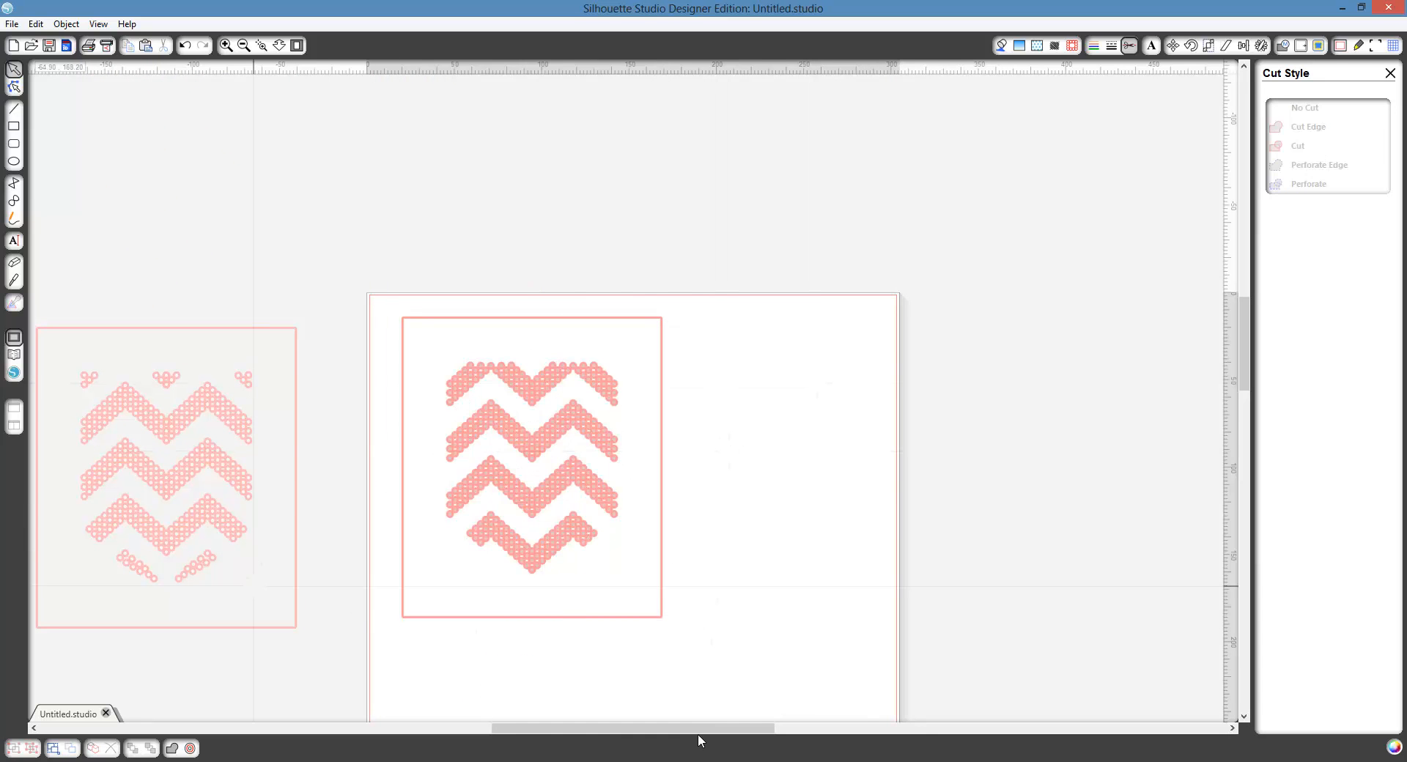
# Set the cut style of the parked template left of the page to No Cut.
pyautogui.moveTo(608, 730); pyautogui.dragTo(527, 735)
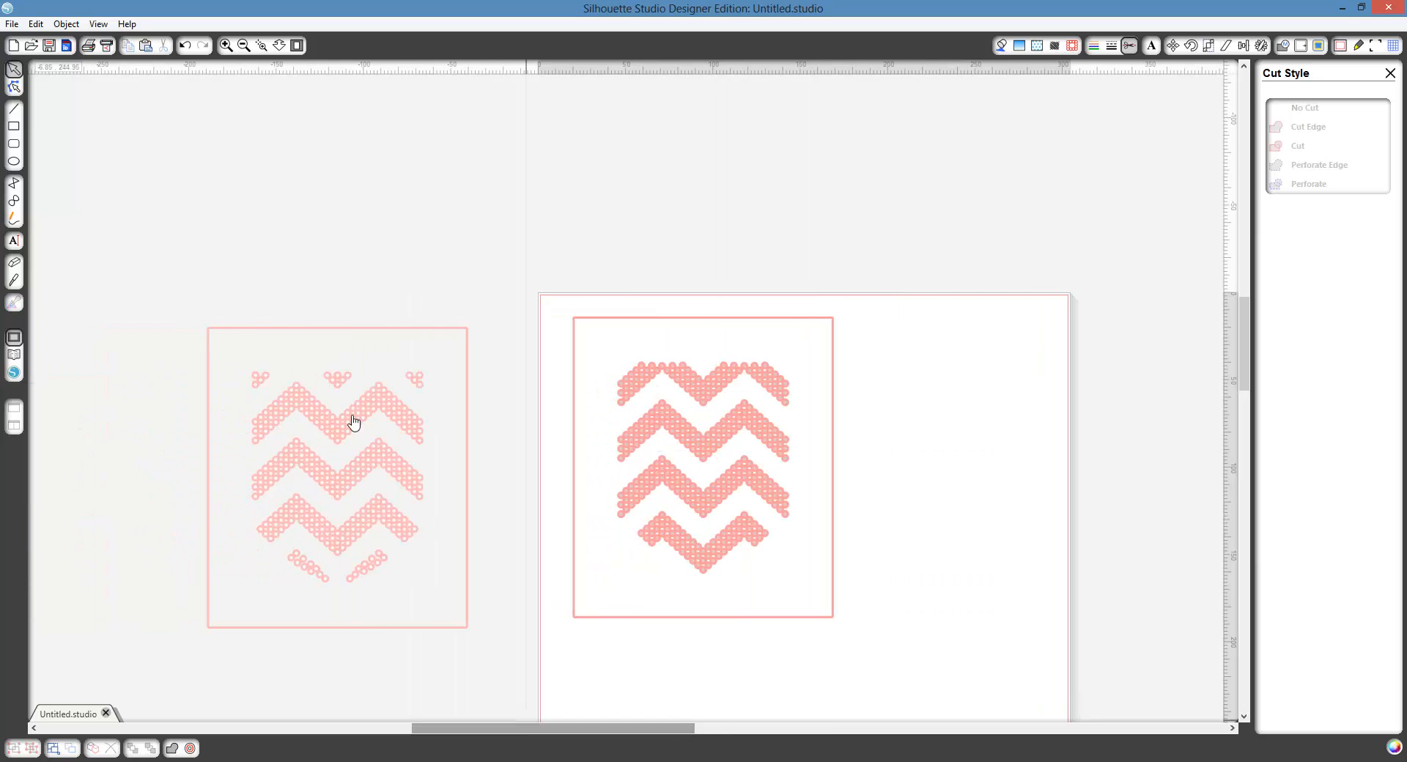
pyautogui.moveTo(164, 304); pyautogui.dragTo(540, 641)
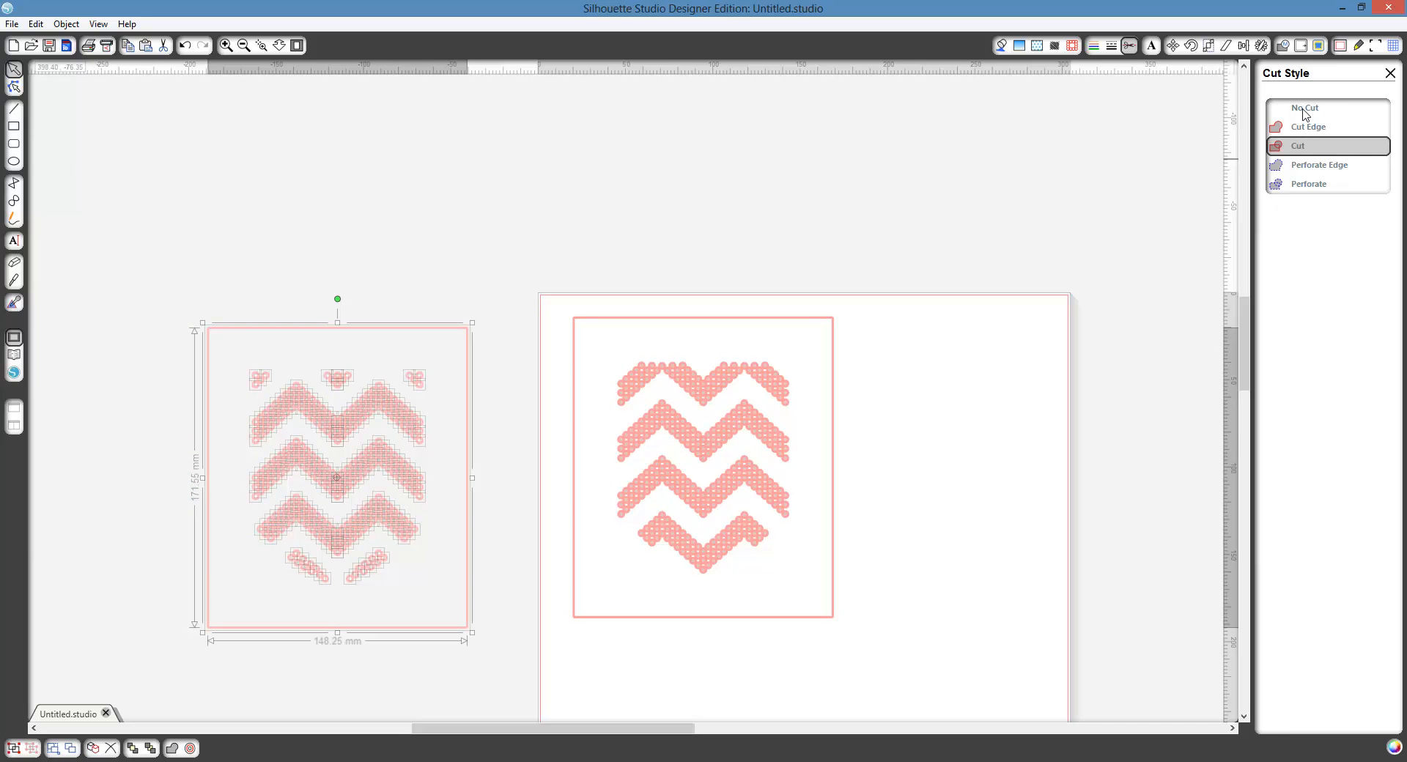
pyautogui.click(1305, 108)
pyautogui.click(513, 267)
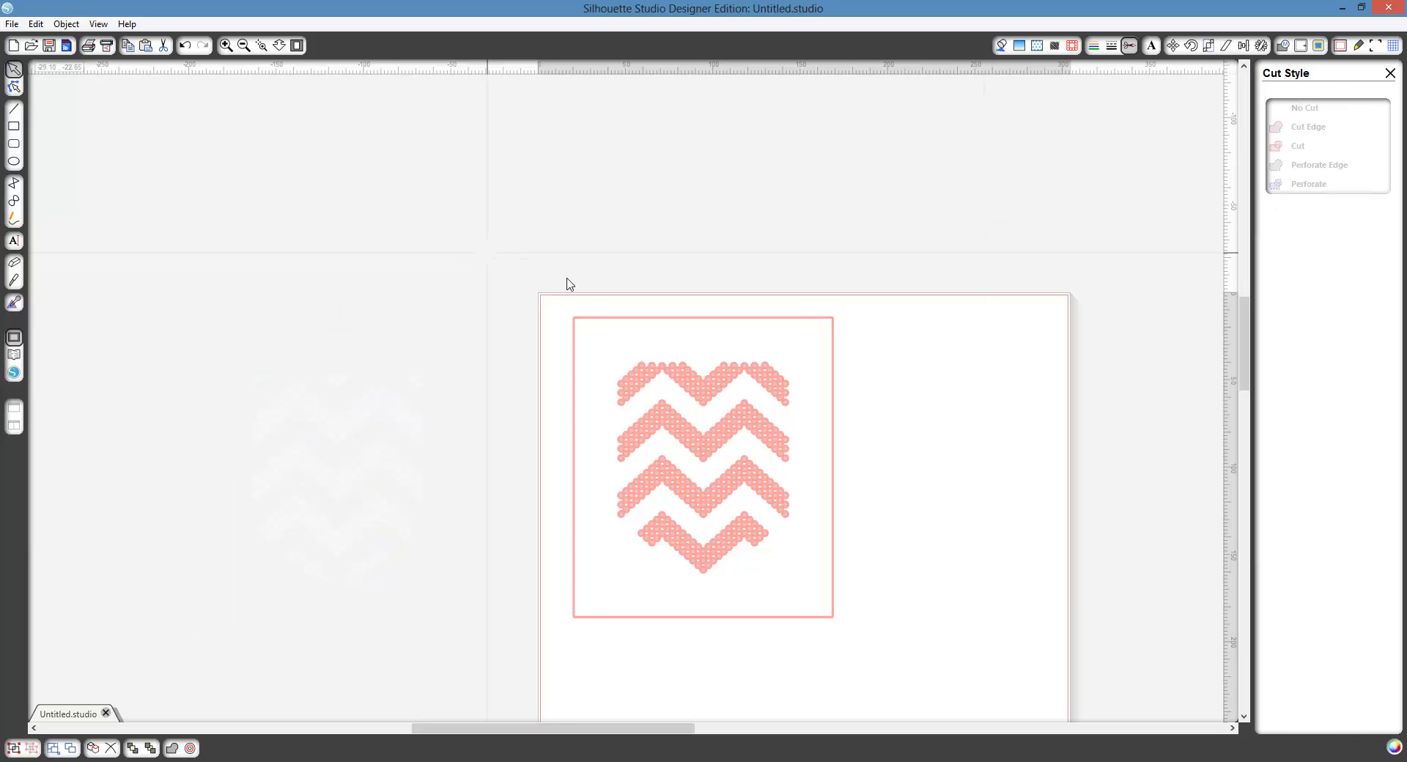
# Select all pieces of the four-row chevron template on the page.
pyautogui.moveTo(879, 634); pyautogui.dragTo(890, 663)
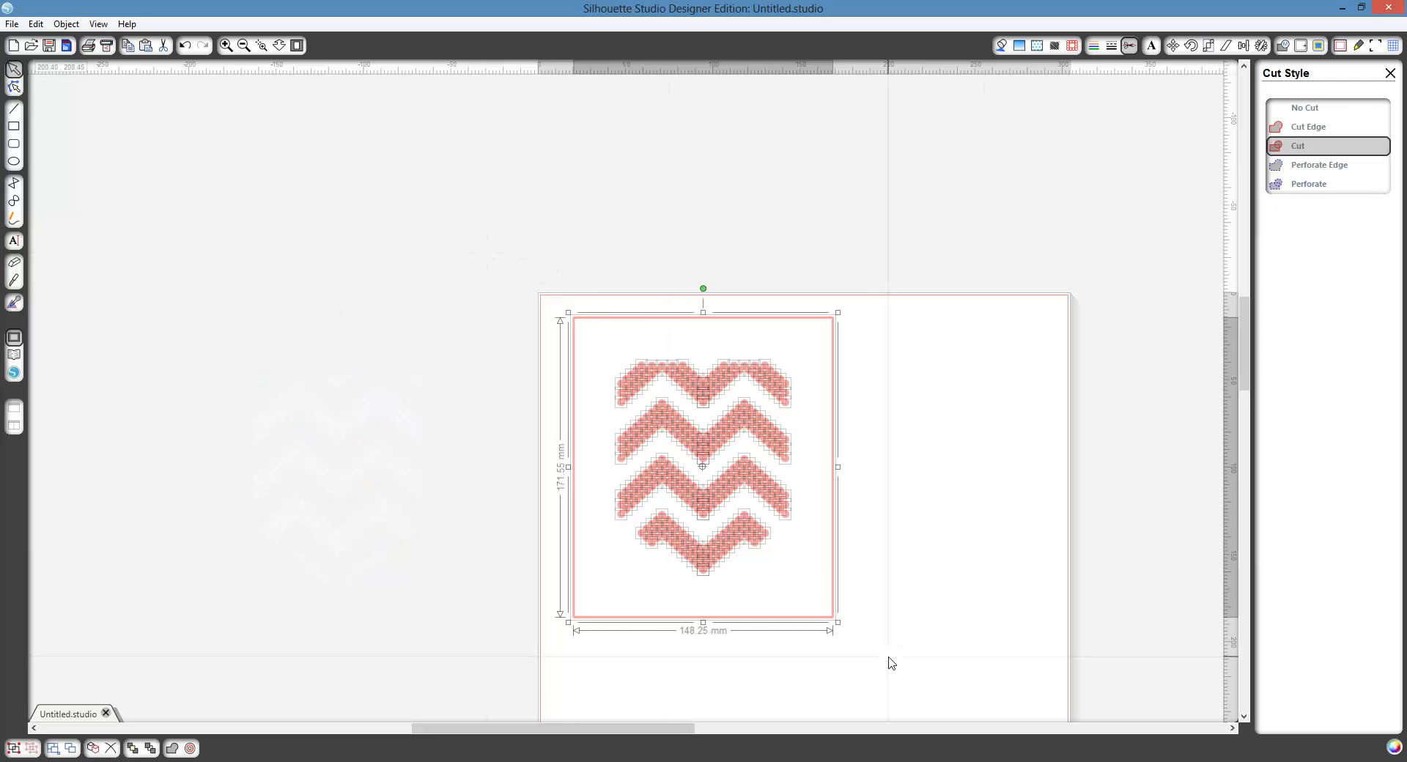